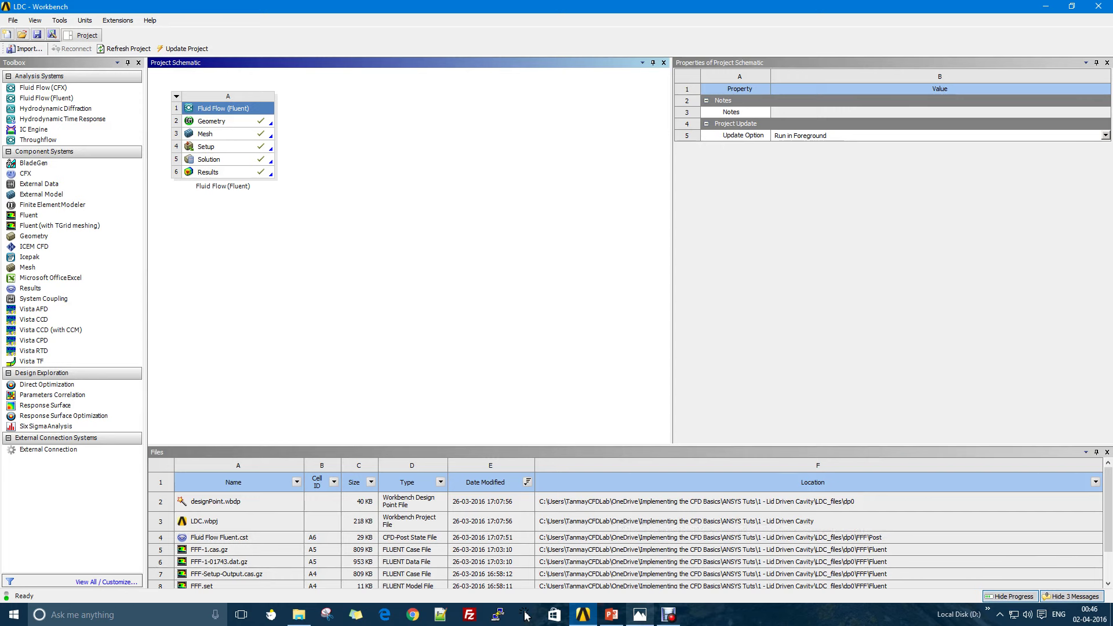
Check the moving-lid cavity picture in Photos and add a second Fluid Flow (Fluent) system in Workbench, opening its geometry in DesignModeler
{"action": "left_click", "coordinate": [639, 614]}
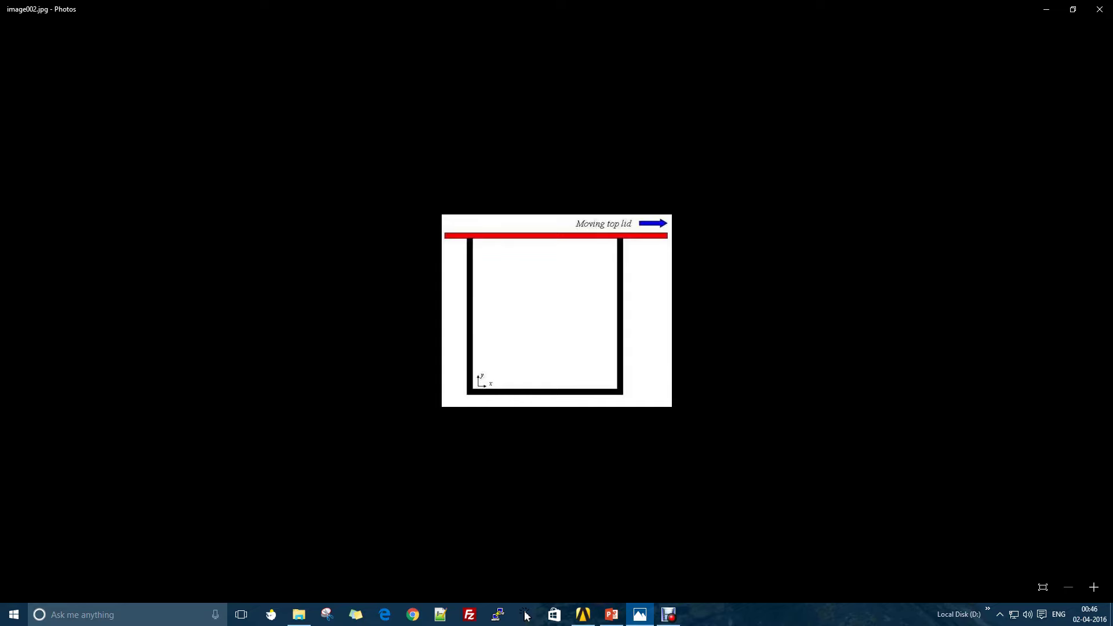
{"action": "key", "text": "alt+Tab"}
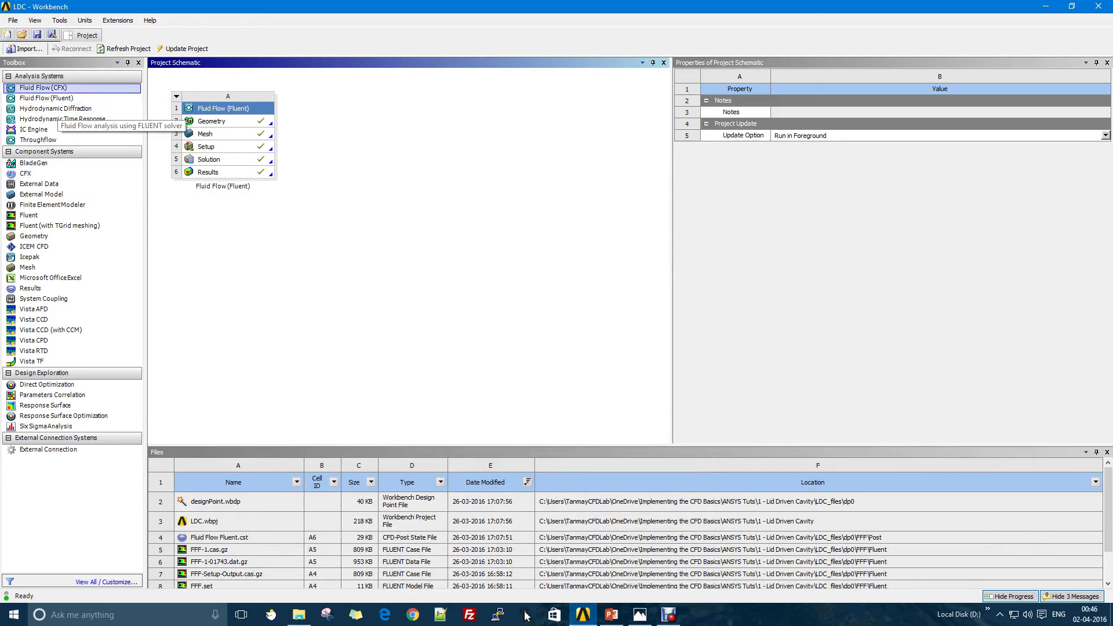
{"action": "double_click", "coordinate": [52, 99]}
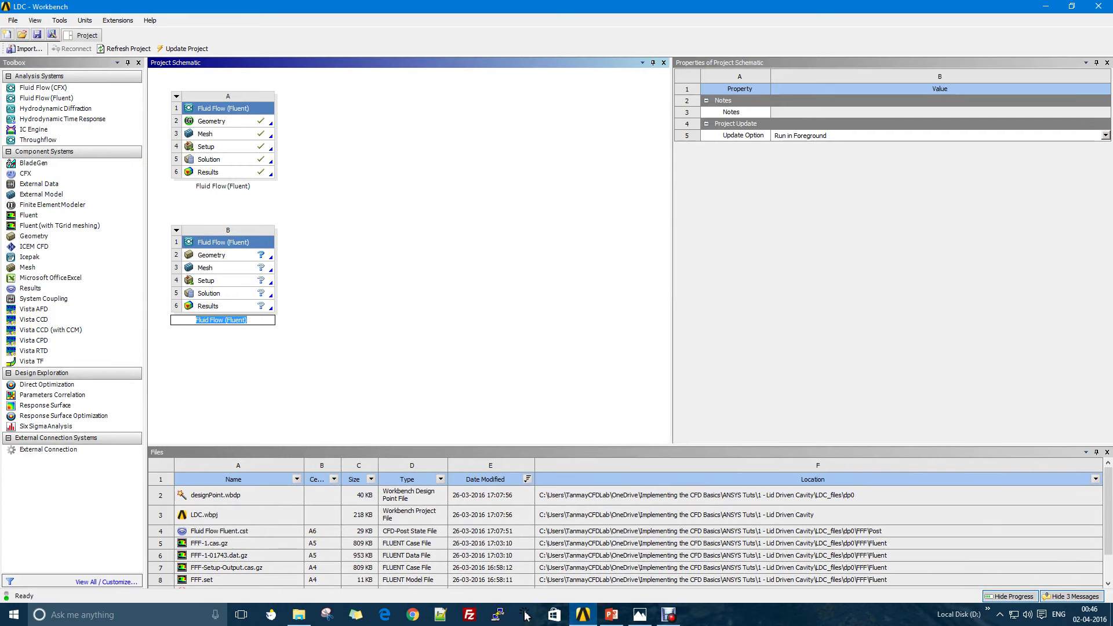
{"action": "double_click", "coordinate": [211, 255]}
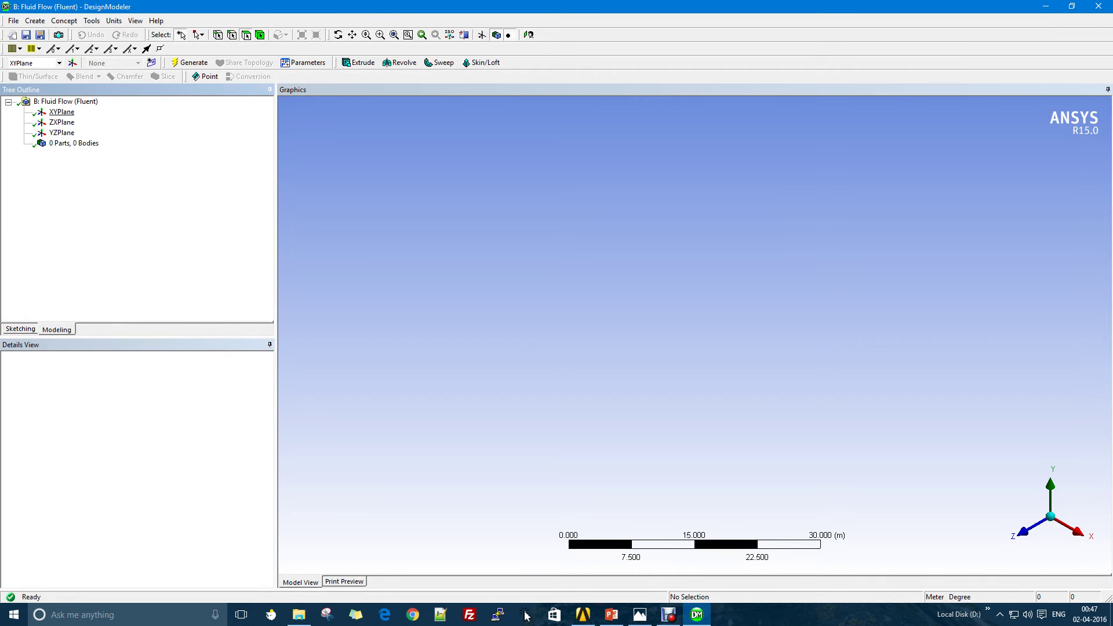
Create a sketch on the XY plane and draw a rectangle about 18.4 m by 19.2 m from the origin
{"action": "left_click", "coordinate": [61, 112]}
{"action": "left_click", "coordinate": [151, 63]}
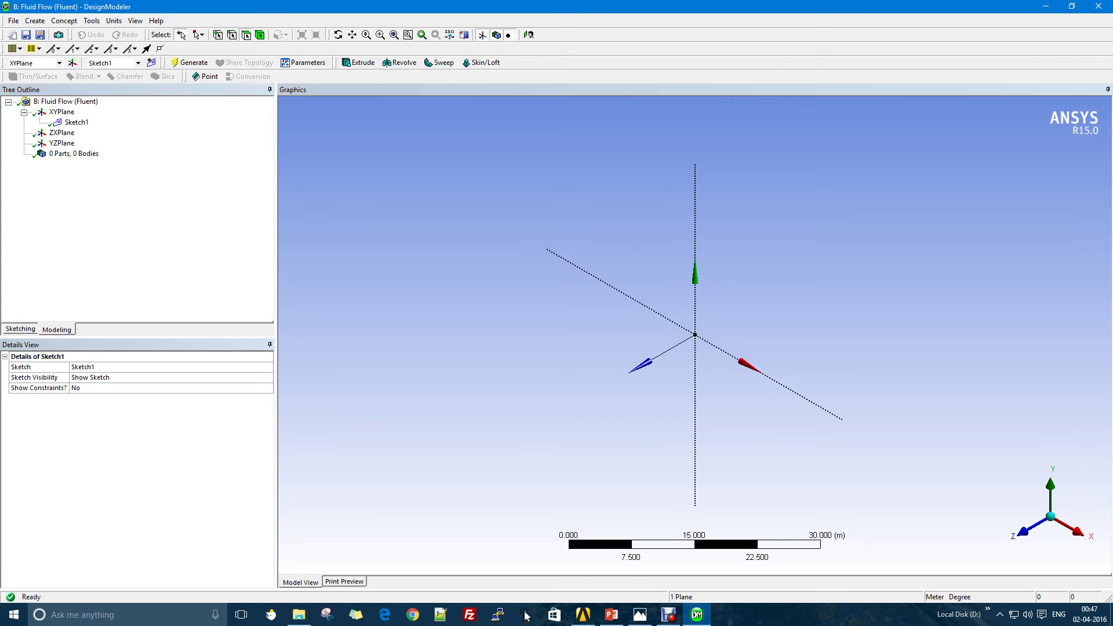
{"action": "left_click", "coordinate": [20, 329]}
{"action": "left_click", "coordinate": [32, 168]}
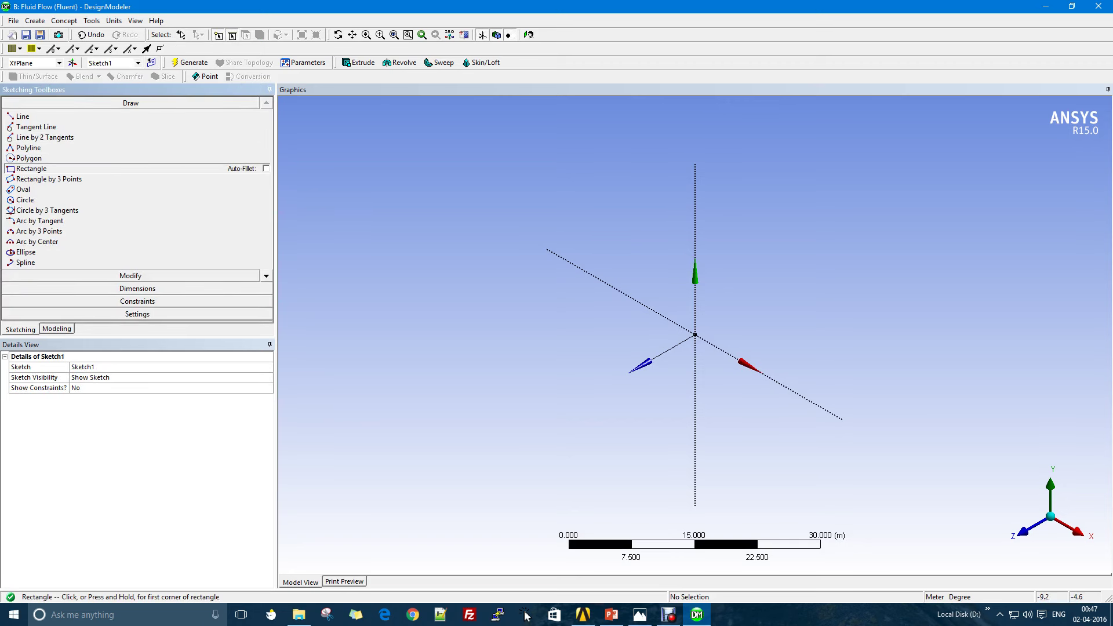
{"action": "left_click", "coordinate": [695, 335]}
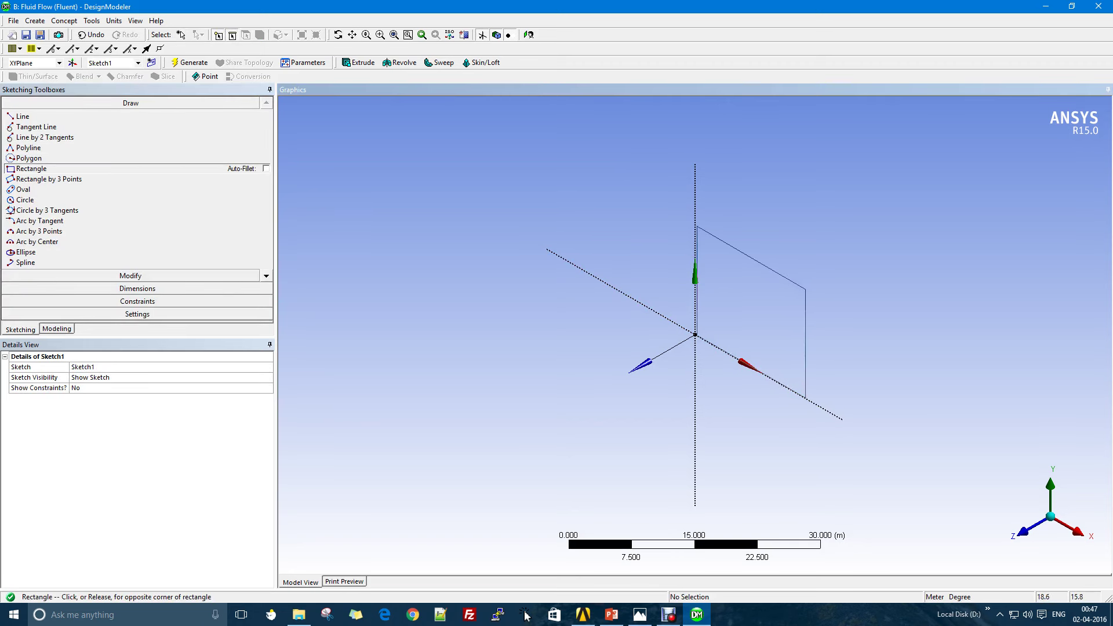
{"action": "left_click", "coordinate": [806, 267]}
{"action": "scroll", "coordinate": [747, 323], "scroll_direction": "up", "scroll_amount": 4}
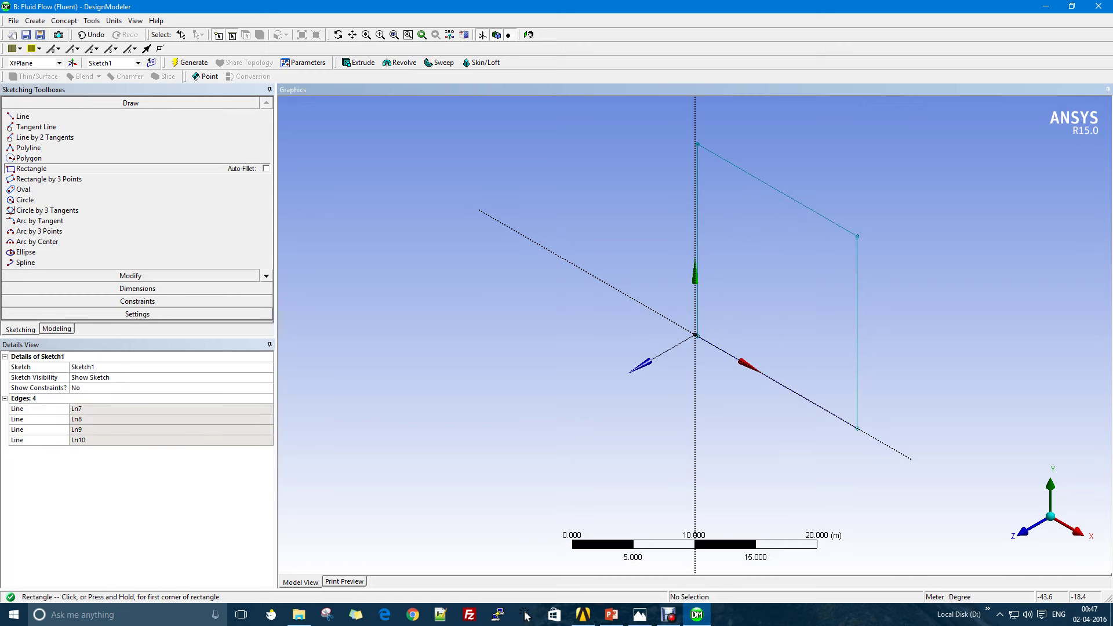
Dimension the rectangle's width and height and set both to 1 m
{"action": "left_click", "coordinate": [137, 288]}
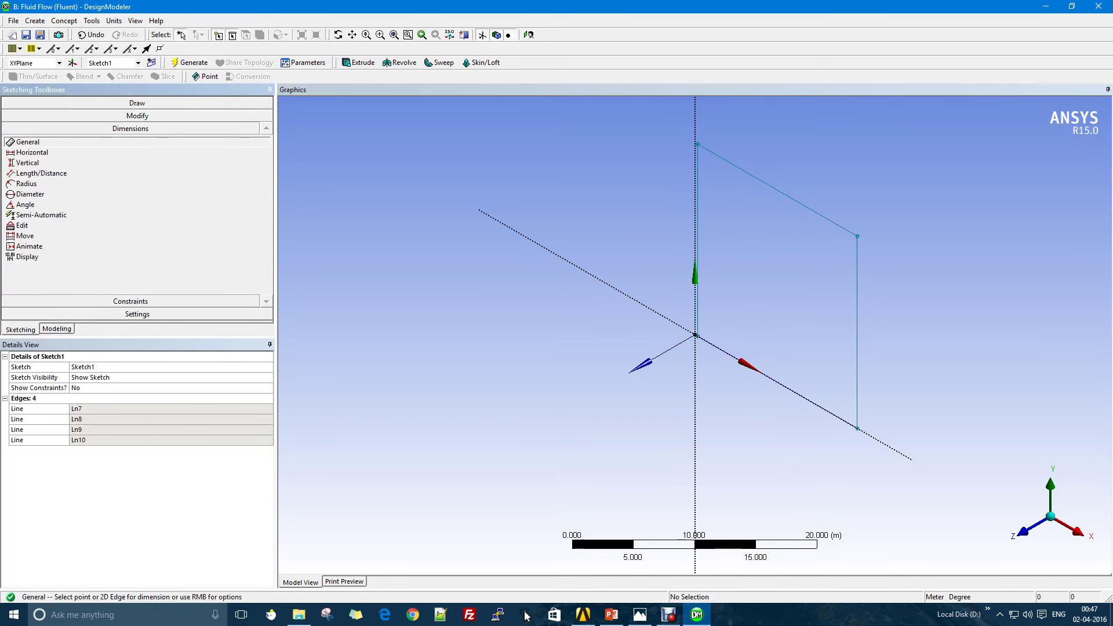
{"action": "left_click", "coordinate": [811, 211]}
{"action": "left_click", "coordinate": [828, 175]}
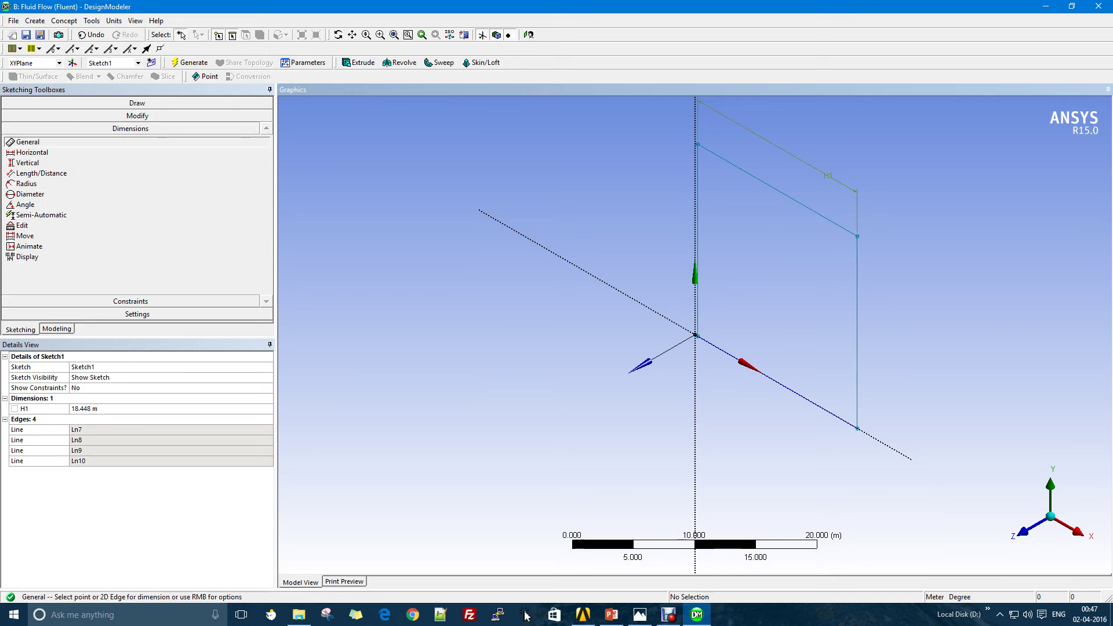
{"action": "type", "text": "1"}
{"action": "key", "text": "Return"}
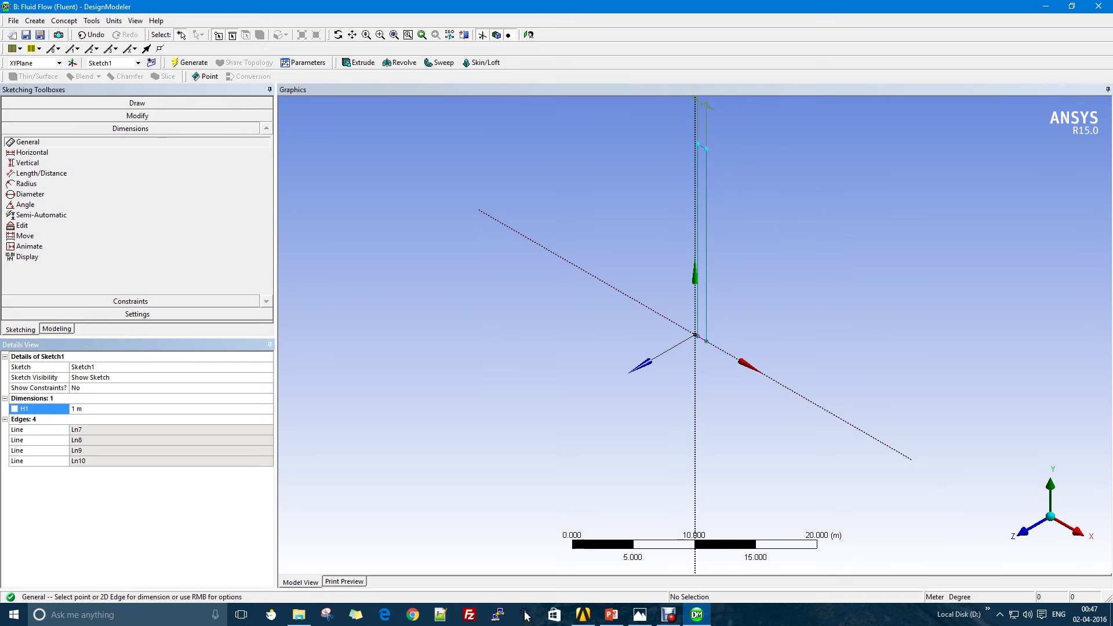
{"action": "left_click", "coordinate": [705, 195]}
{"action": "left_click", "coordinate": [759, 220]}
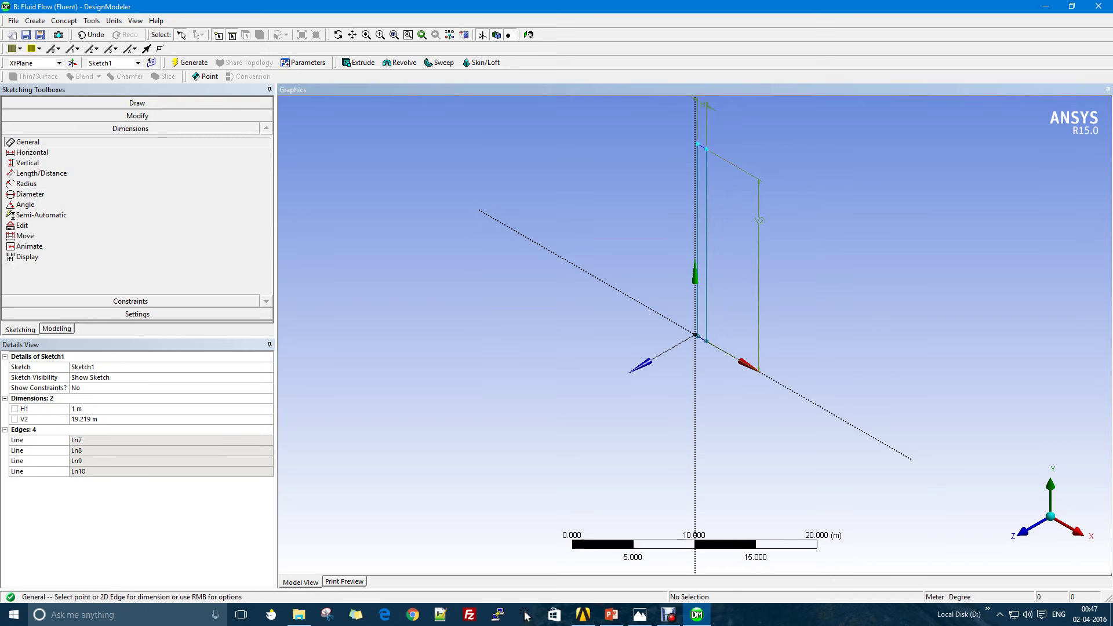
{"action": "type", "text": "1"}
{"action": "key", "text": "Return"}
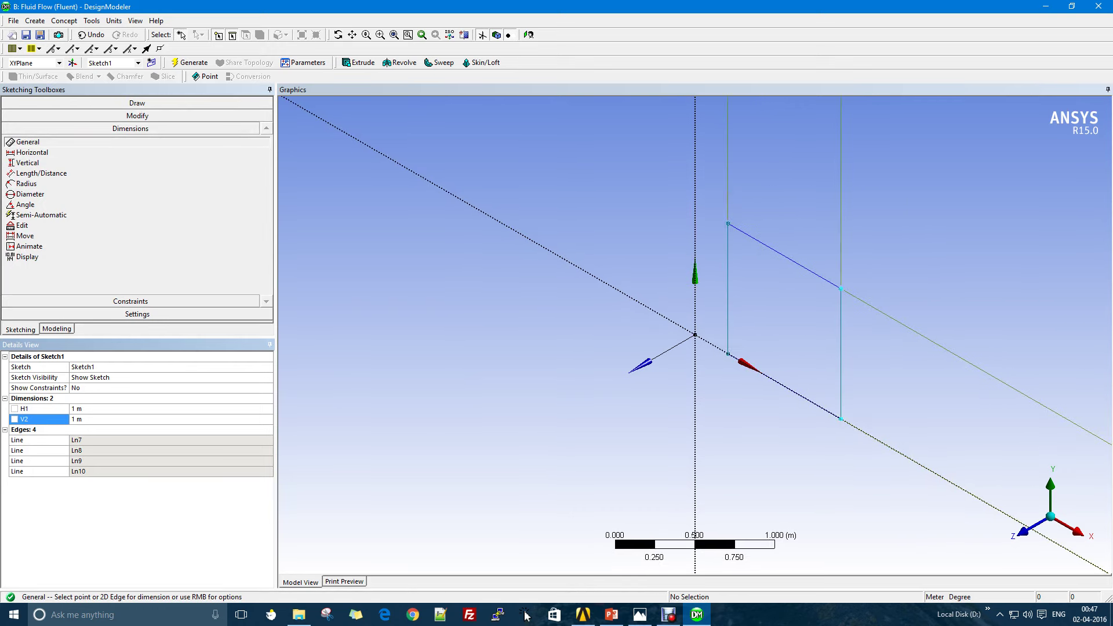
Generate a surface body from the square sketch and set it to Fluid, closing DesignModeler when done
{"action": "left_click", "coordinate": [57, 328]}
{"action": "left_click", "coordinate": [63, 21]}
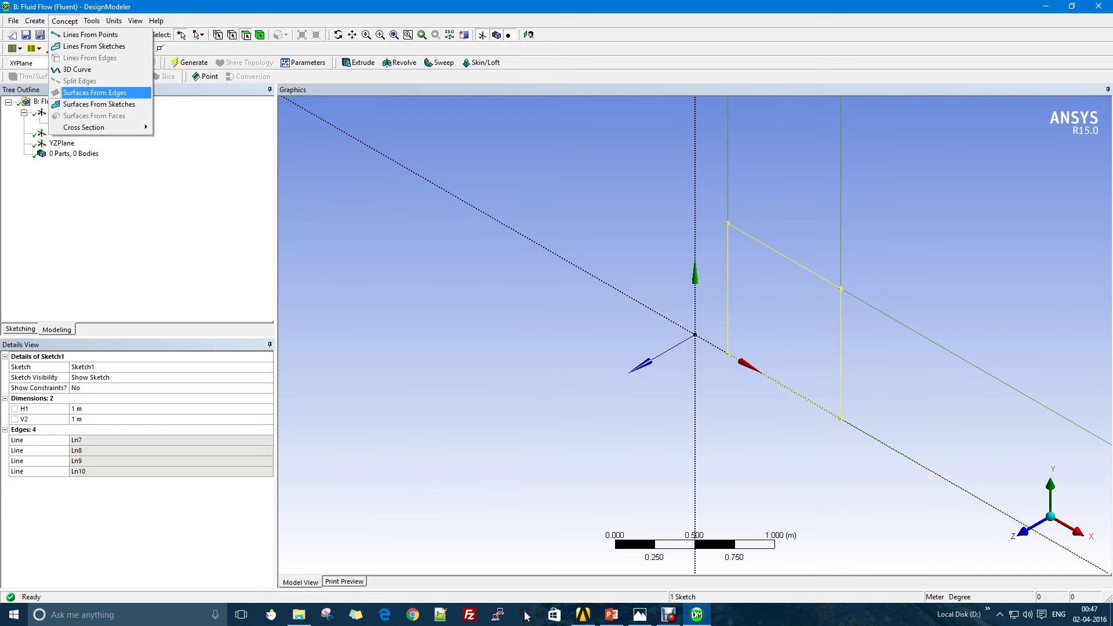
{"action": "left_click", "coordinate": [99, 104]}
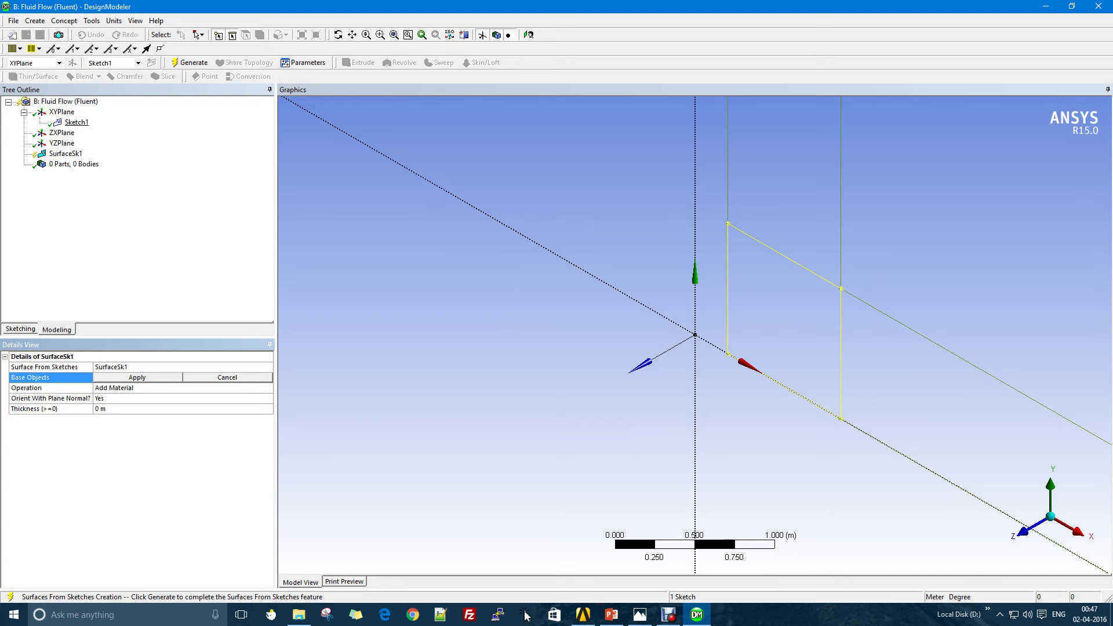
{"action": "left_click", "coordinate": [76, 122]}
{"action": "left_click", "coordinate": [138, 378]}
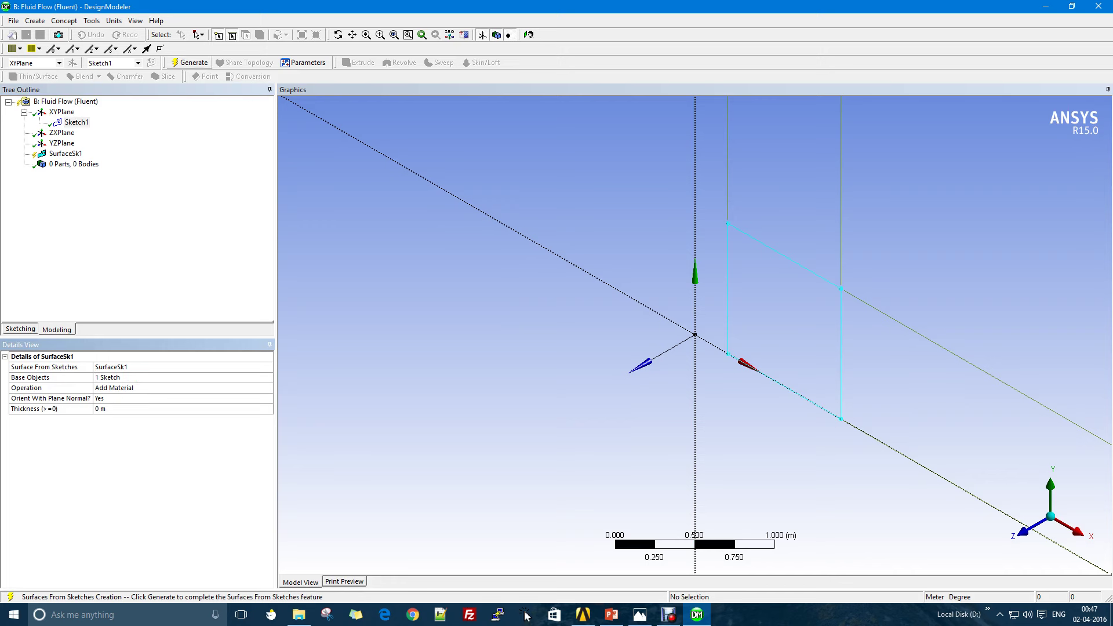
{"action": "key", "text": "F5"}
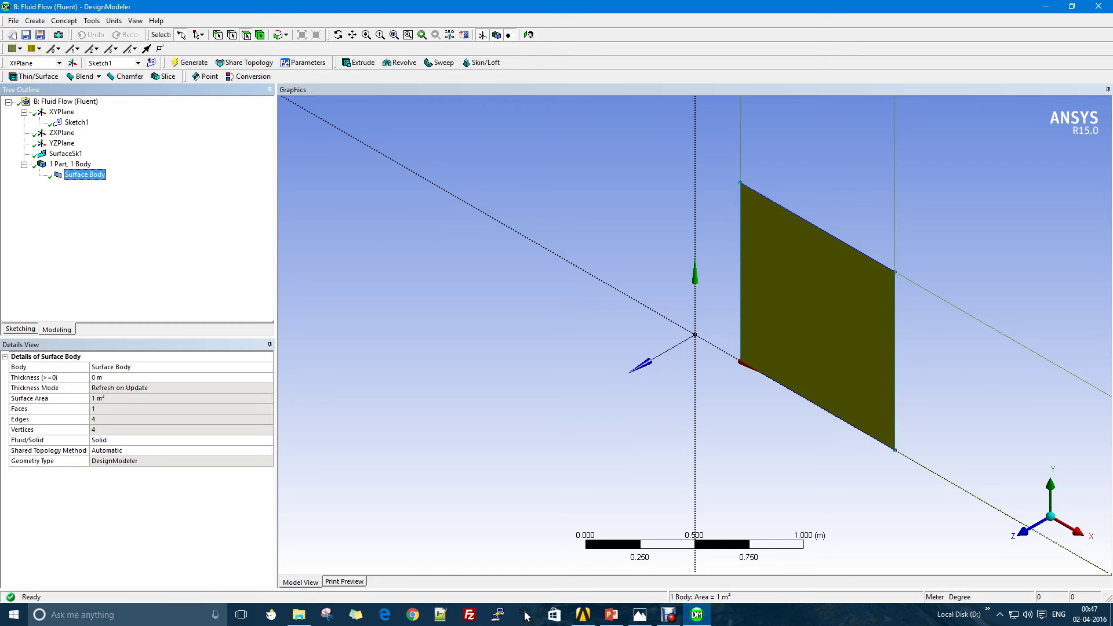
{"action": "double_click", "coordinate": [116, 440]}
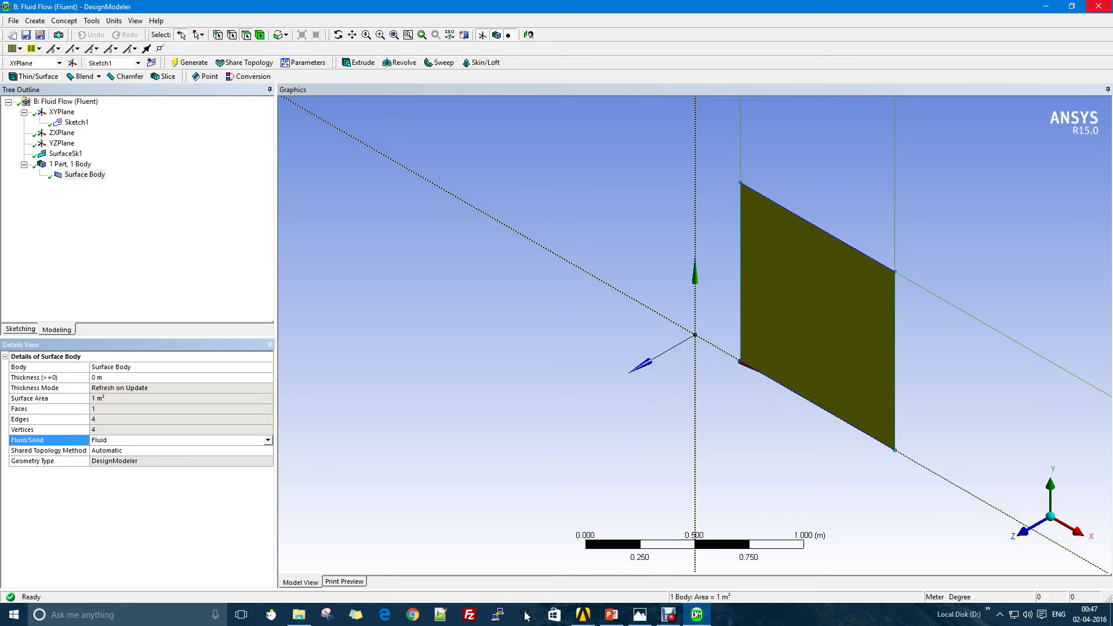
{"action": "left_click", "coordinate": [1098, 7]}
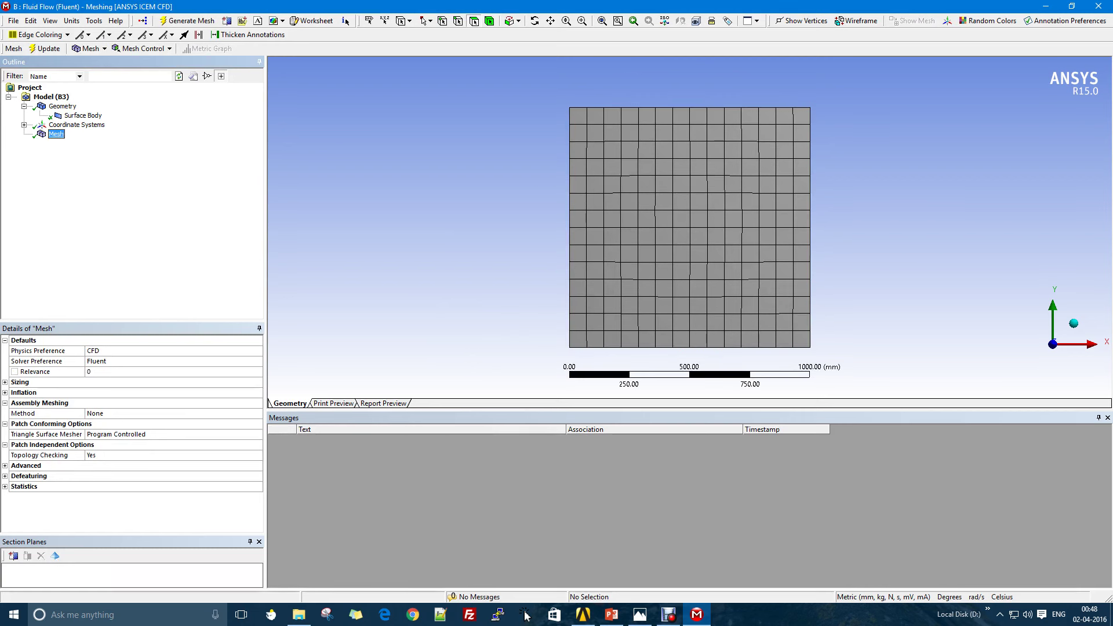
Set the mesh sizing's Relevance Center to Fine and update the mesh
{"action": "left_click", "coordinate": [5, 382]}
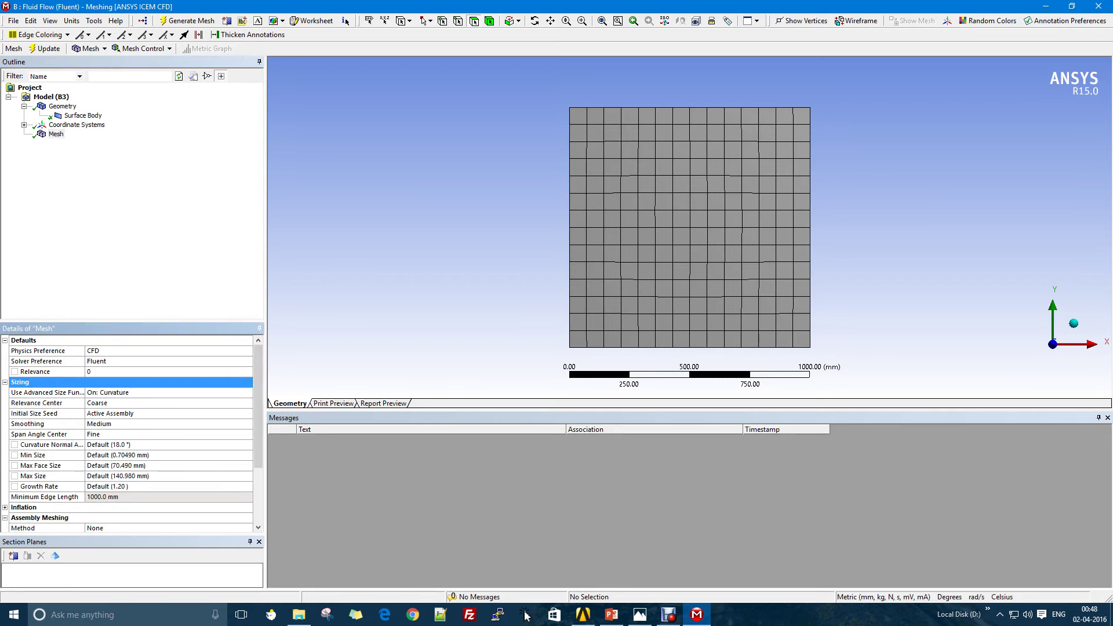
{"action": "left_click", "coordinate": [139, 403]}
{"action": "left_click", "coordinate": [248, 403]}
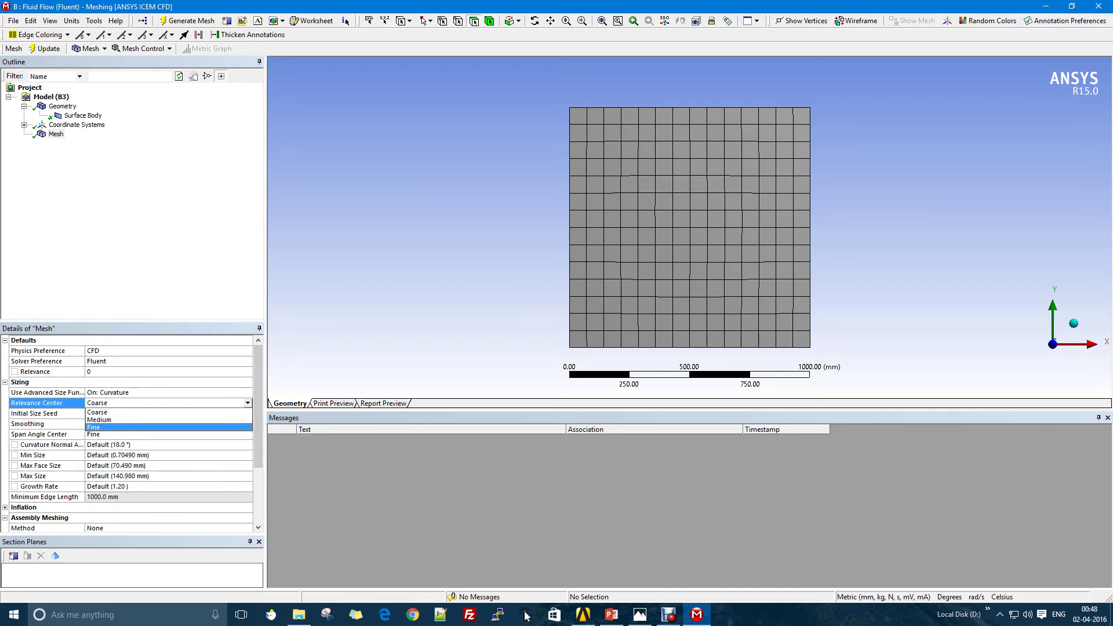
{"action": "key", "text": "Return"}
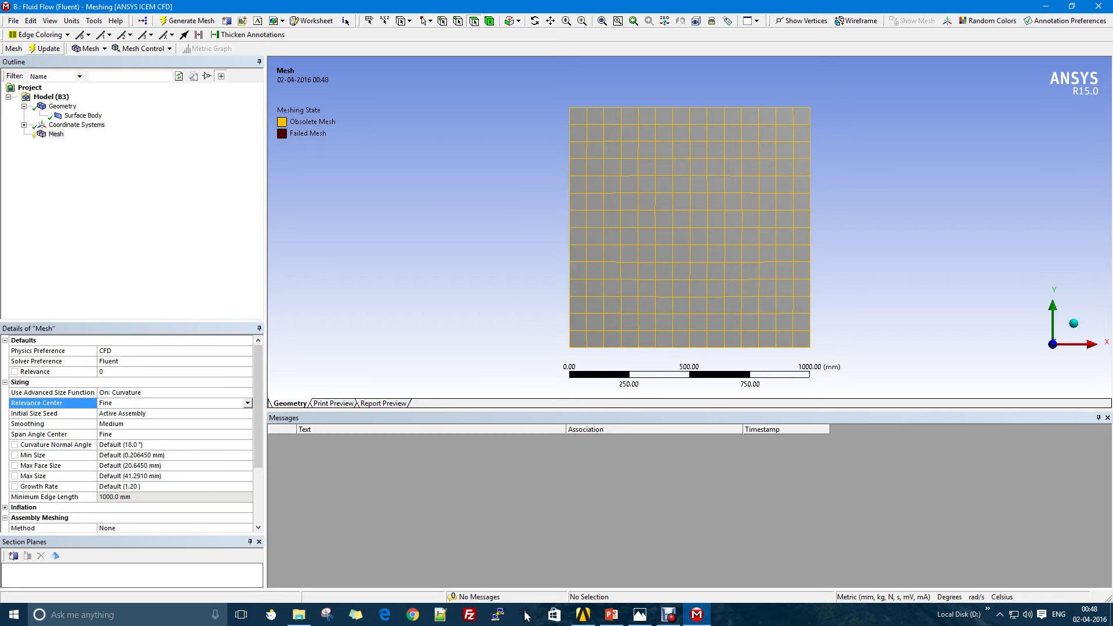
{"action": "left_click", "coordinate": [45, 49]}
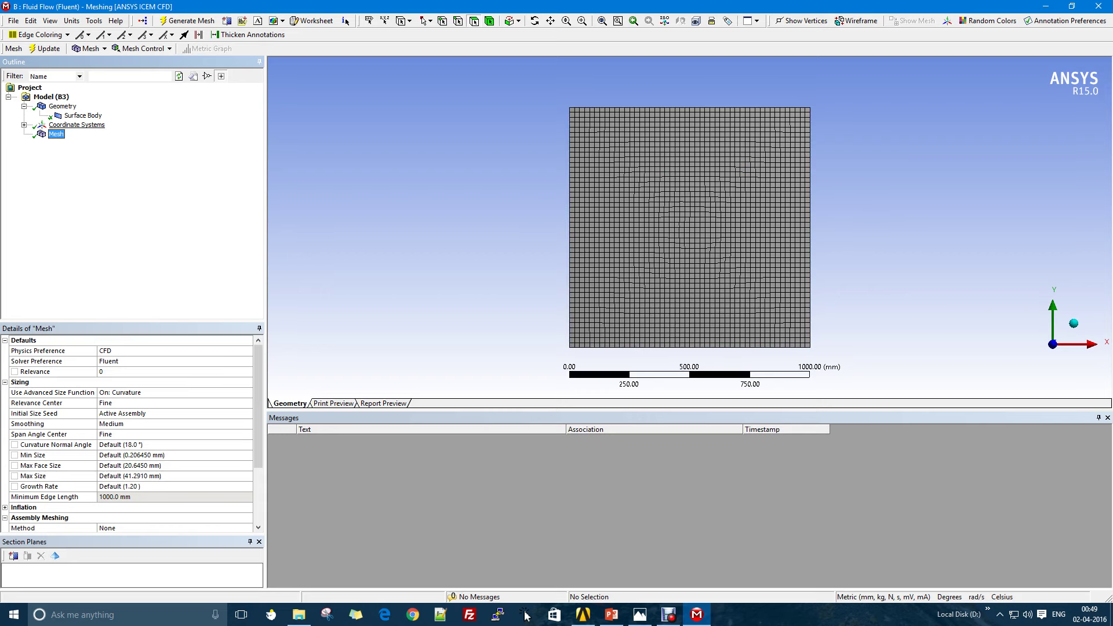
Add a mesh refinement of 1 on the square face and update the mesh
{"action": "right_click", "coordinate": [57, 134]}
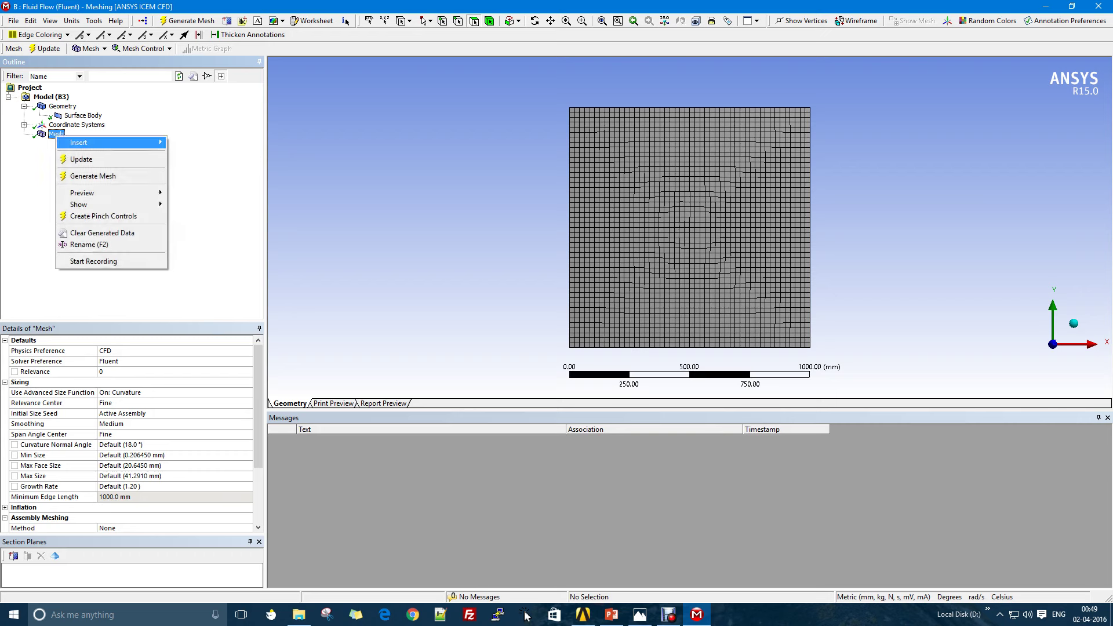
{"action": "mouse_move", "coordinate": [79, 142]}
{"action": "left_click", "coordinate": [197, 182]}
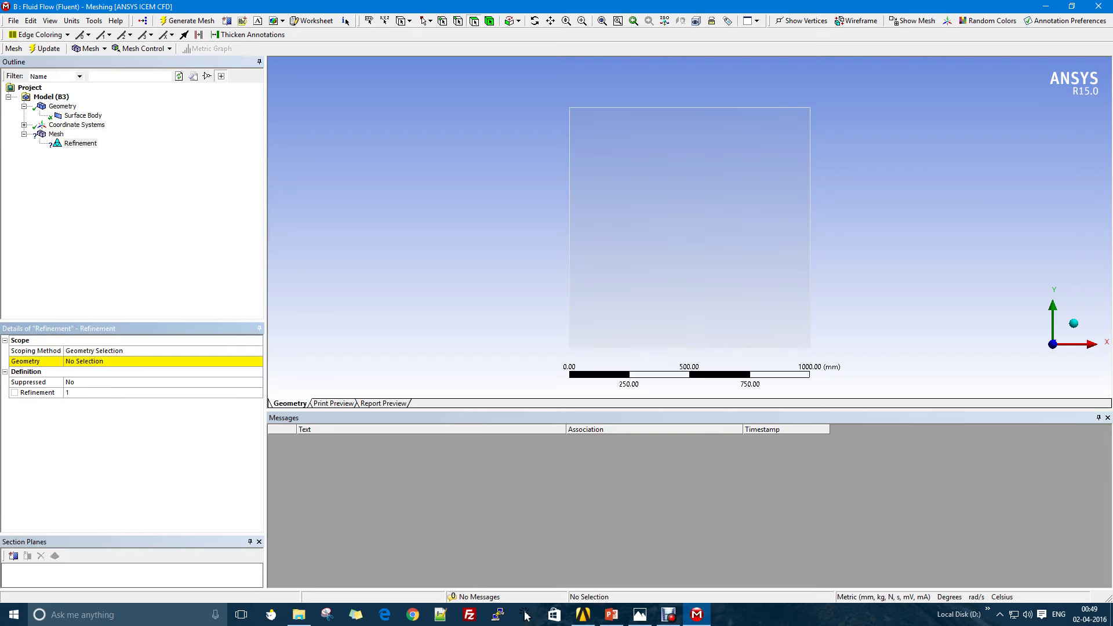
{"action": "left_click", "coordinate": [116, 361]}
{"action": "left_click", "coordinate": [650, 214]}
{"action": "key", "text": "Return"}
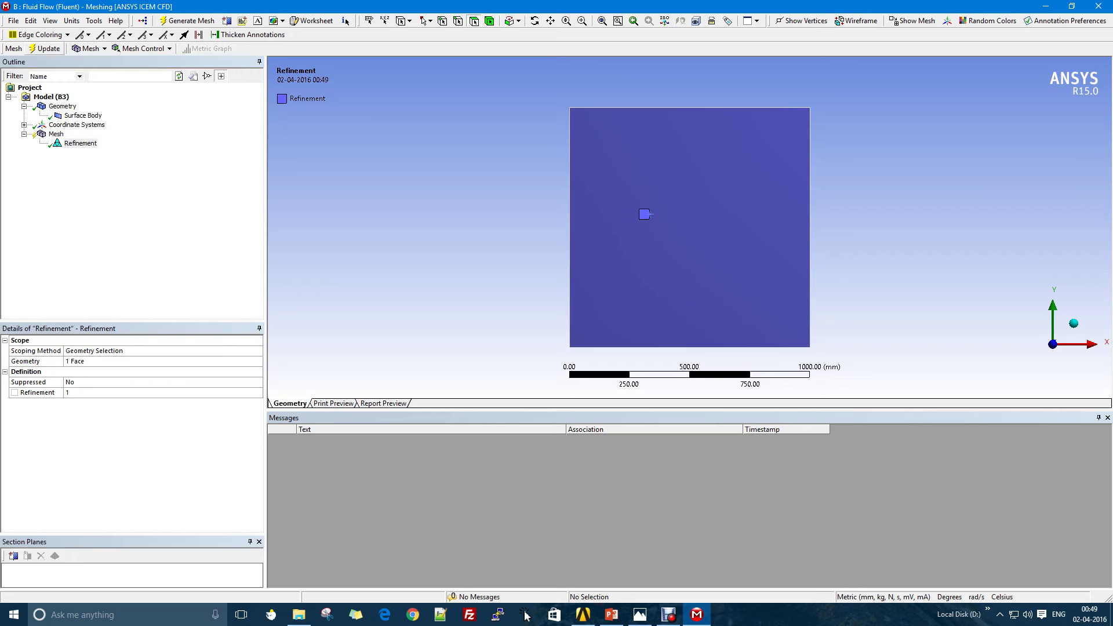
{"action": "left_click", "coordinate": [45, 48]}
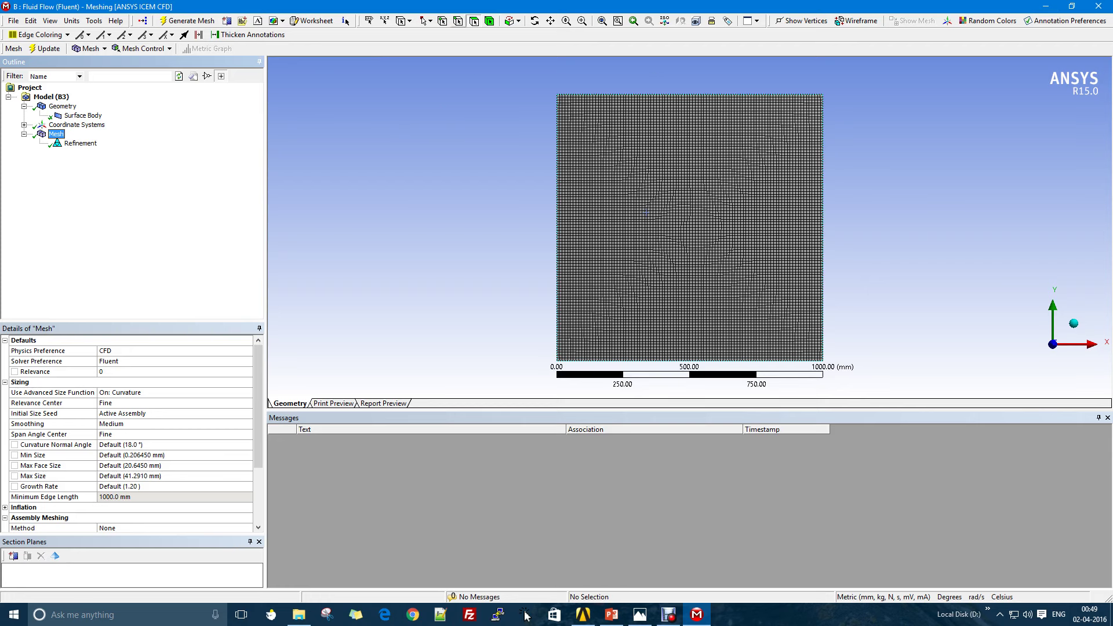
Create a named selection "Moving Wall" from the cavity's top edge
{"action": "left_click", "coordinate": [458, 21]}
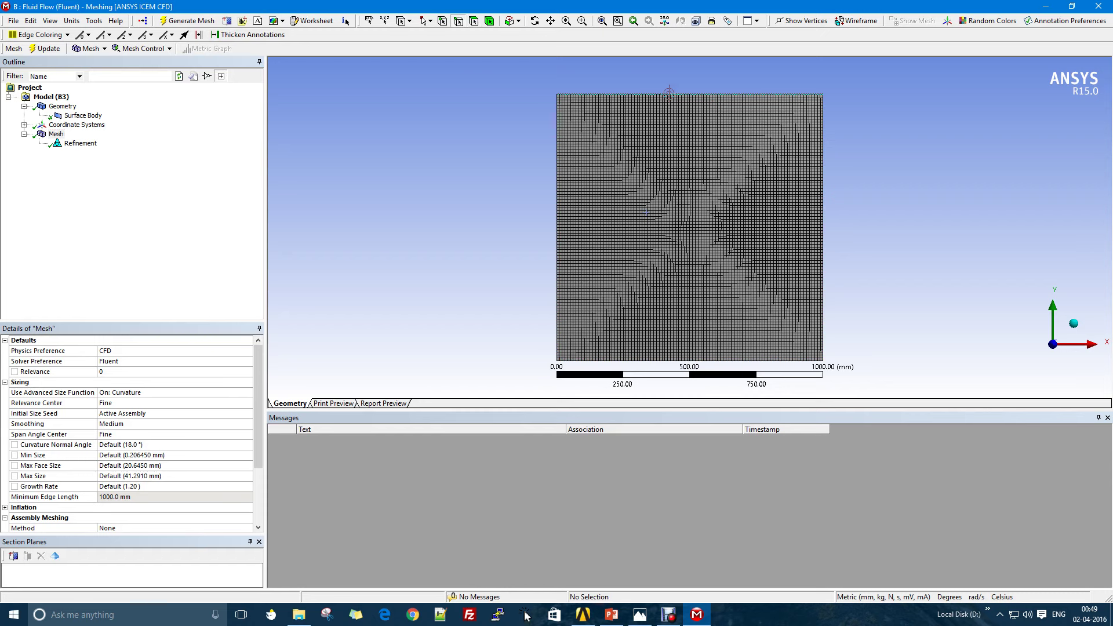
{"action": "left_click", "coordinate": [669, 93]}
{"action": "right_click", "coordinate": [669, 93]}
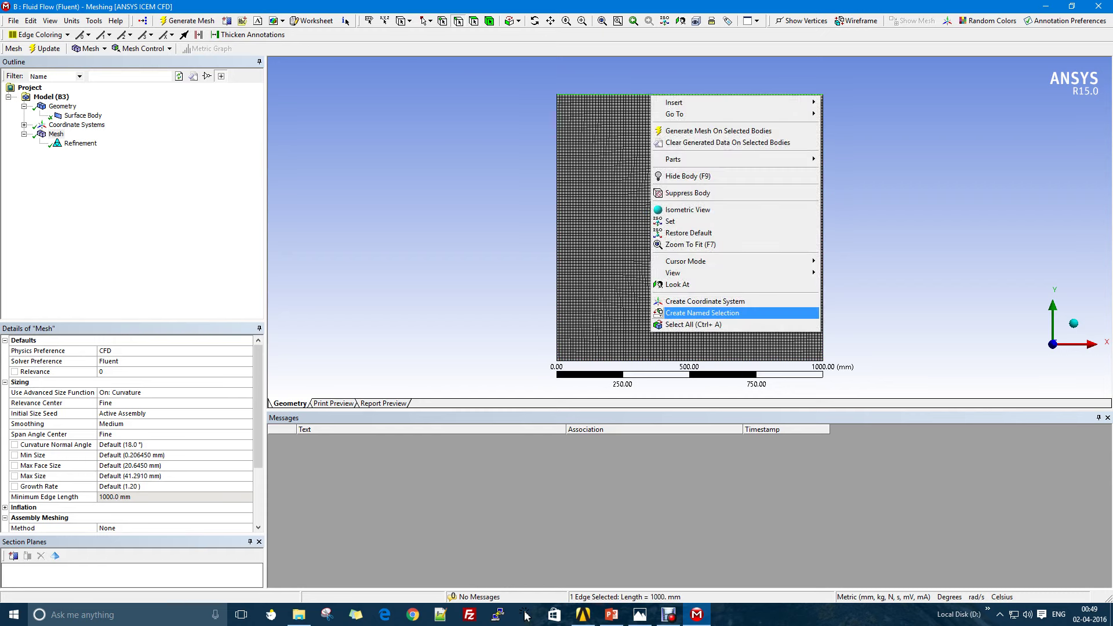
{"action": "left_click", "coordinate": [695, 313]}
{"action": "type", "text": "M"}
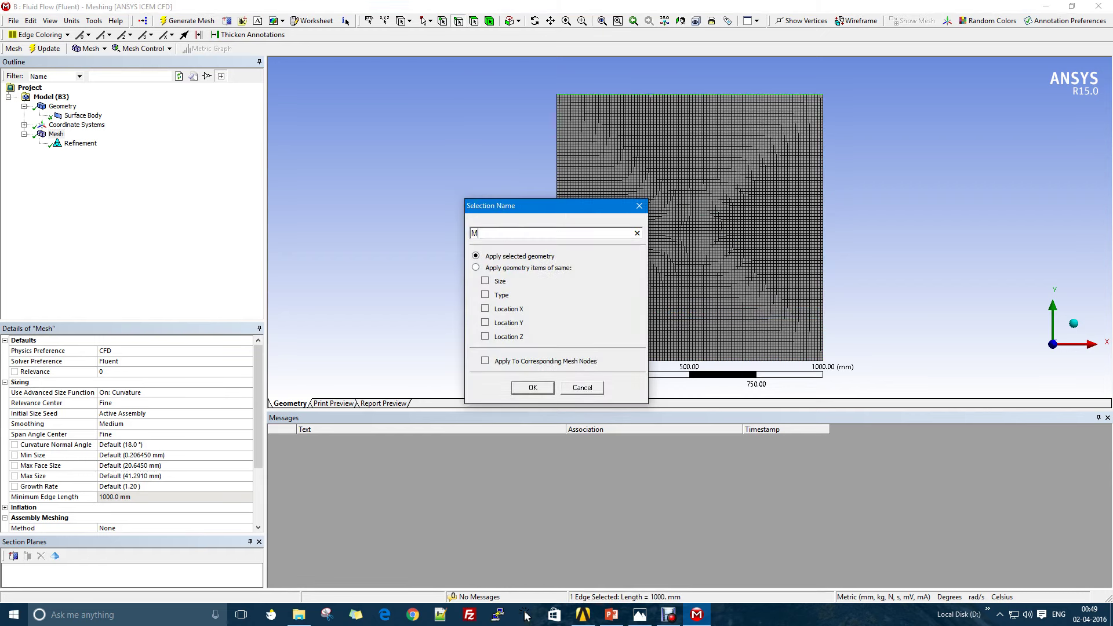
{"action": "type", "text": "oving Wall"}
{"action": "key", "text": "Return"}
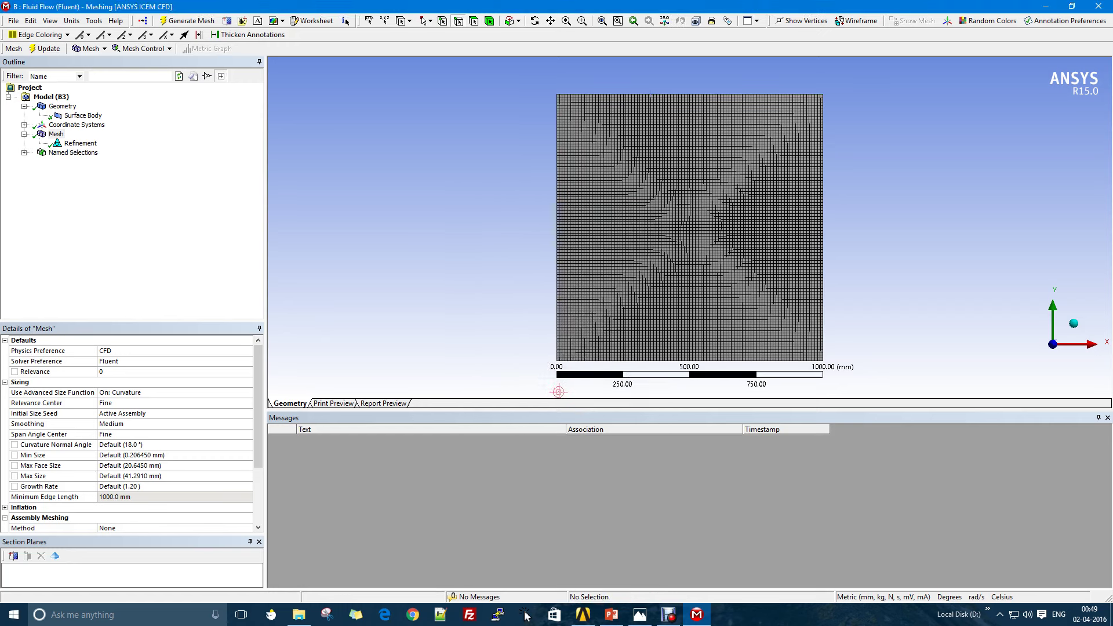
Create a named selection "Stat Walls" from the cavity's left, bottom and right edges
{"action": "left_click", "coordinate": [557, 311]}
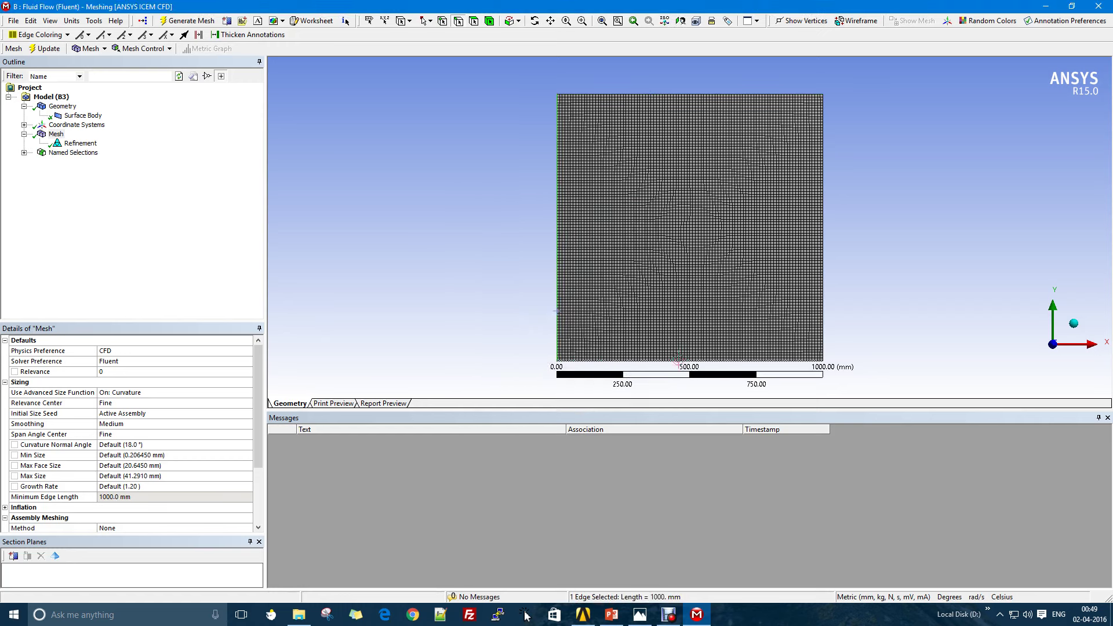
{"action": "left_click", "coordinate": [675, 360], "text": "ctrl"}
{"action": "left_click", "coordinate": [823, 263], "text": "ctrl"}
{"action": "right_click", "coordinate": [823, 263]}
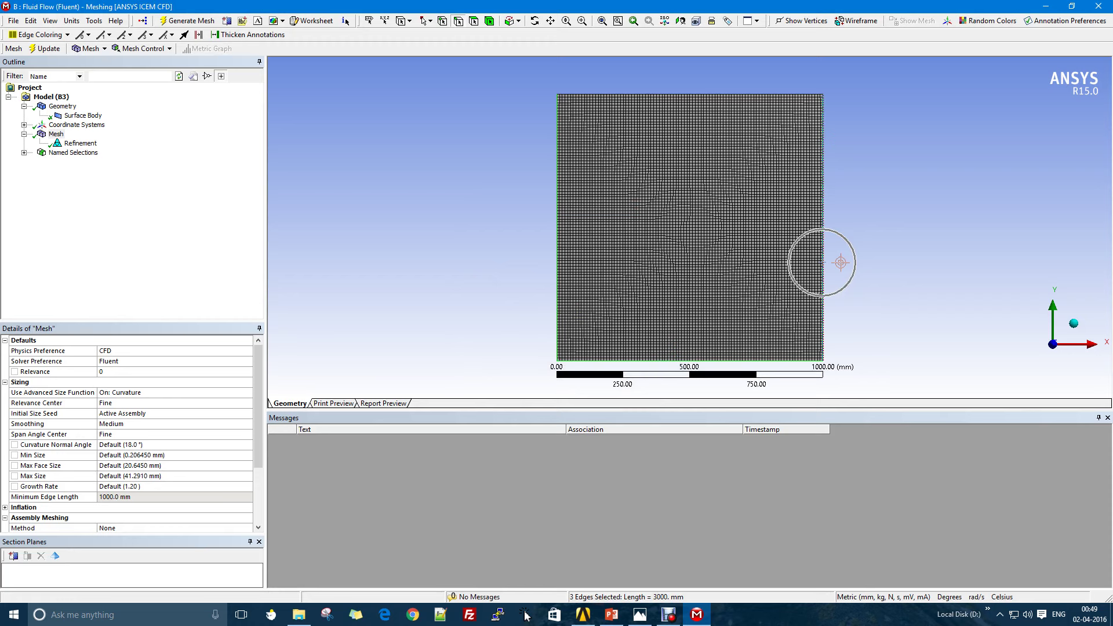
{"action": "left_click", "coordinate": [874, 480]}
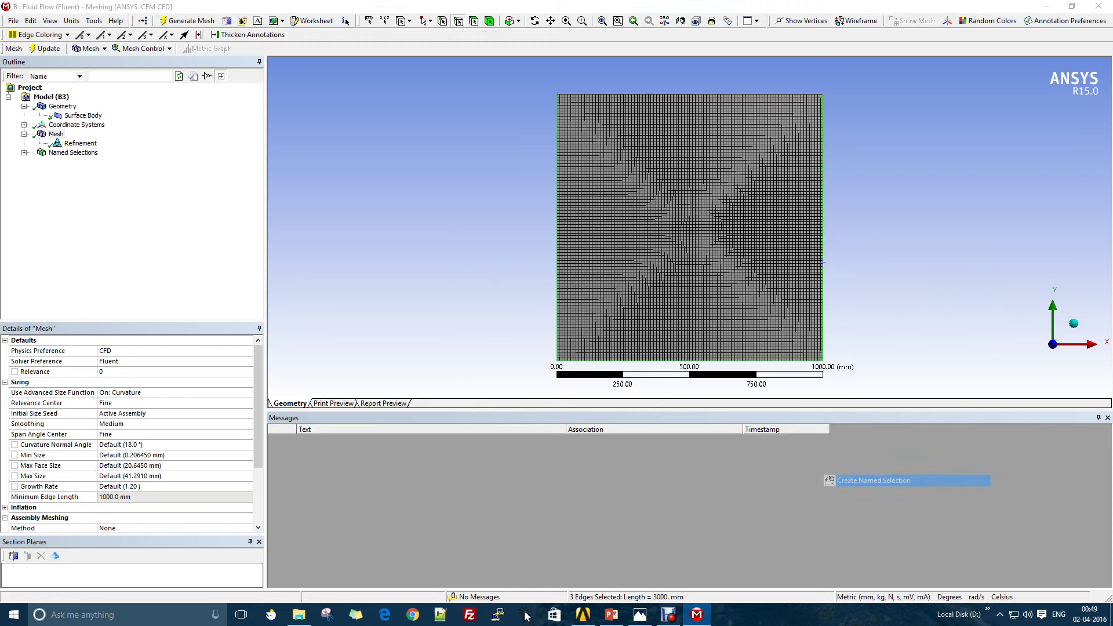
{"action": "type", "text": "Stationary"}
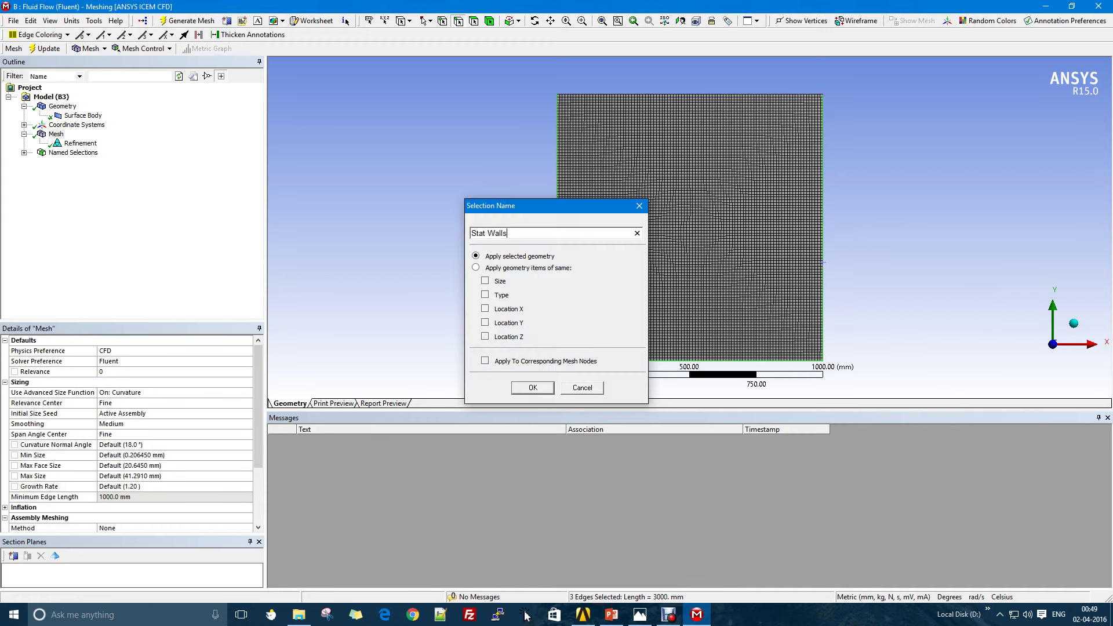
{"action": "key", "text": "Return"}
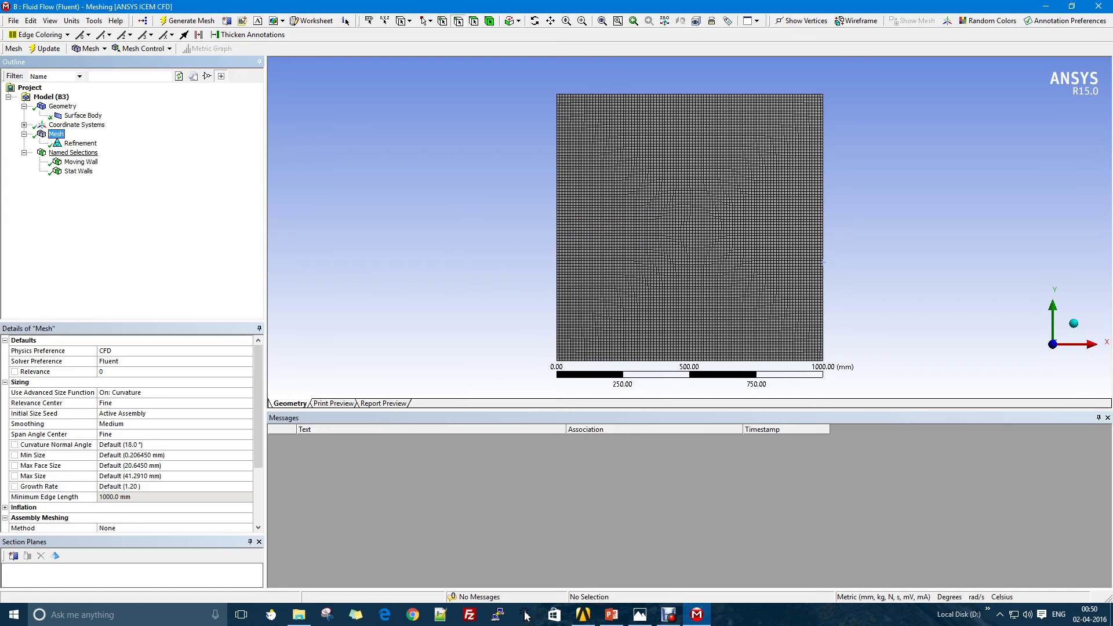
Review the edges assigned to the Moving Wall and Stat Walls named selections, then return to the mesh
{"action": "left_click", "coordinate": [81, 162]}
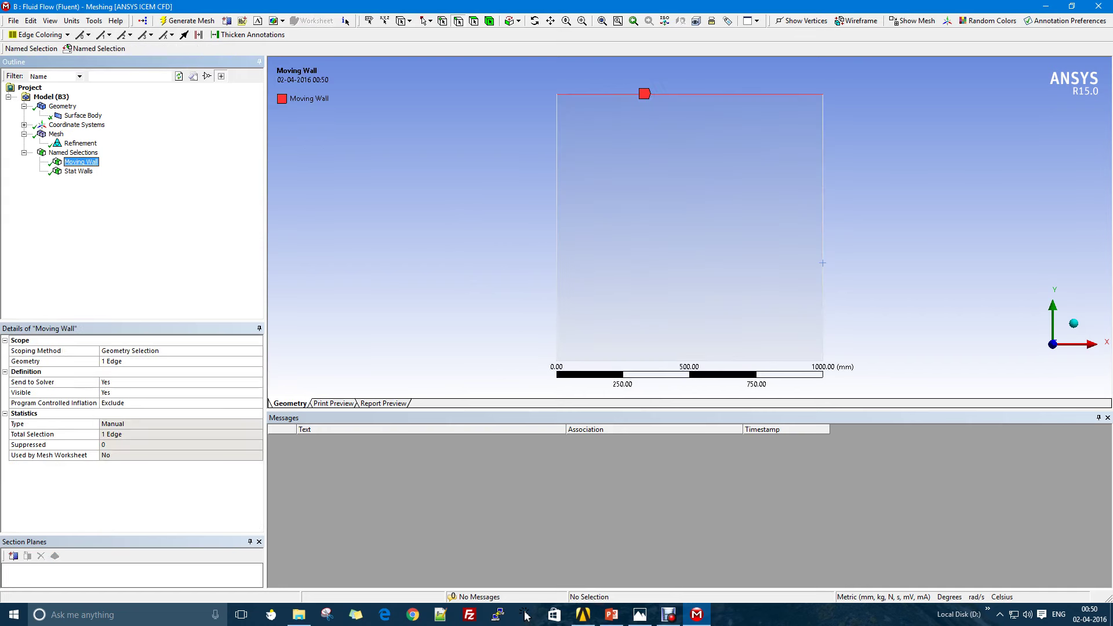
{"action": "key", "text": "Down"}
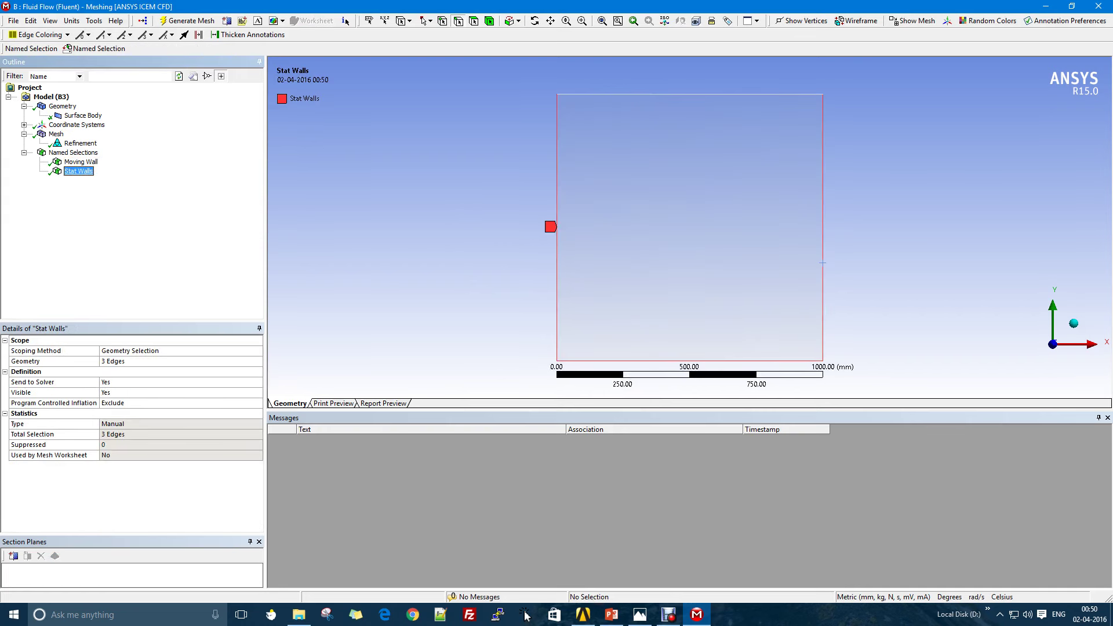
{"action": "key", "text": "Up"}
{"action": "key", "text": "Up"}
{"action": "key", "text": "Up"}
{"action": "key", "text": "Up"}
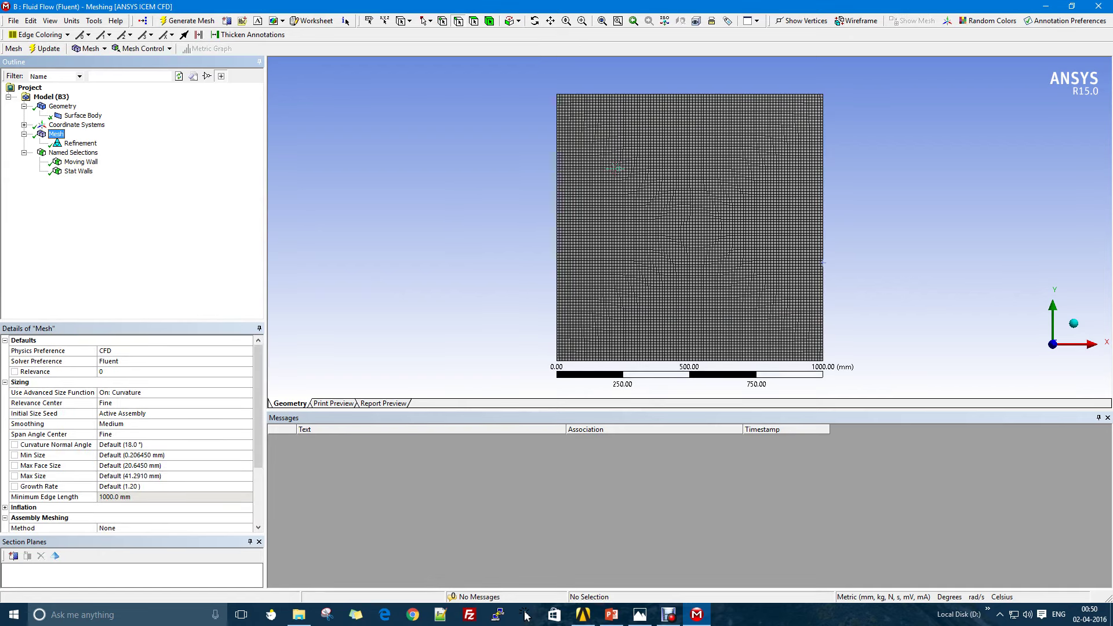
Close the Meshing application and update the Mesh cell of Fluid Flow (Fluent) system B in Workbench
{"action": "left_click", "coordinate": [1098, 6]}
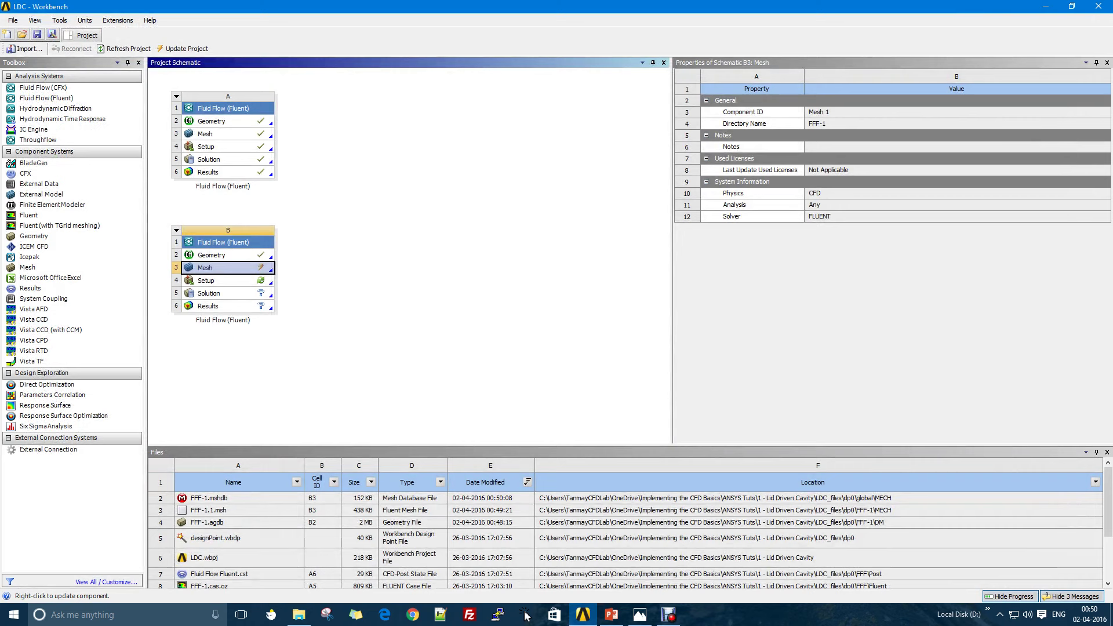
{"action": "right_click", "coordinate": [230, 267]}
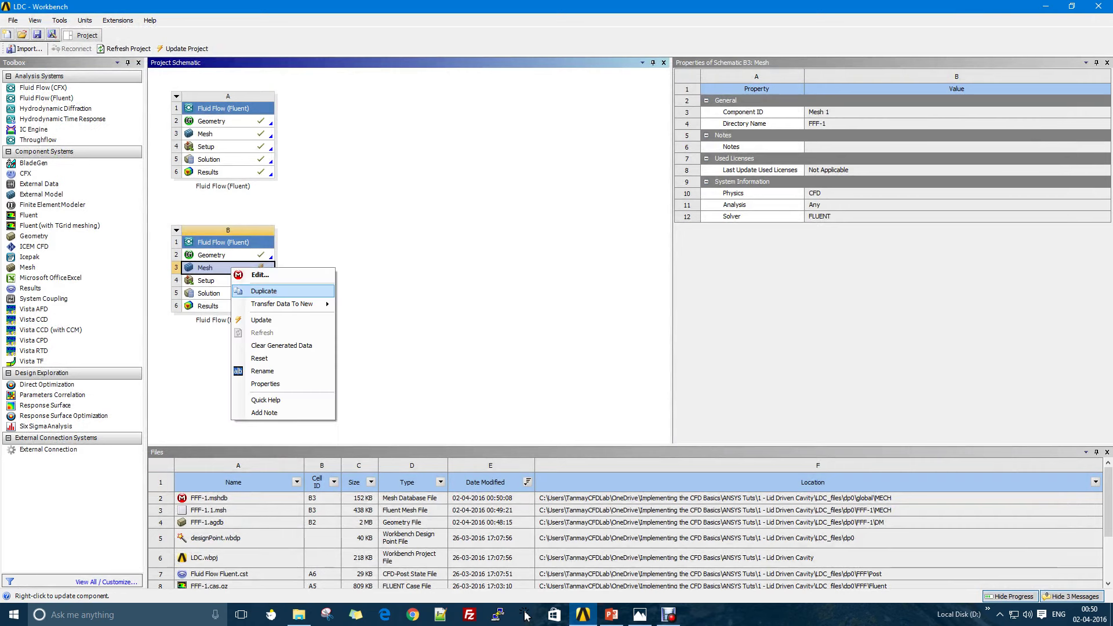
{"action": "left_click", "coordinate": [261, 319]}
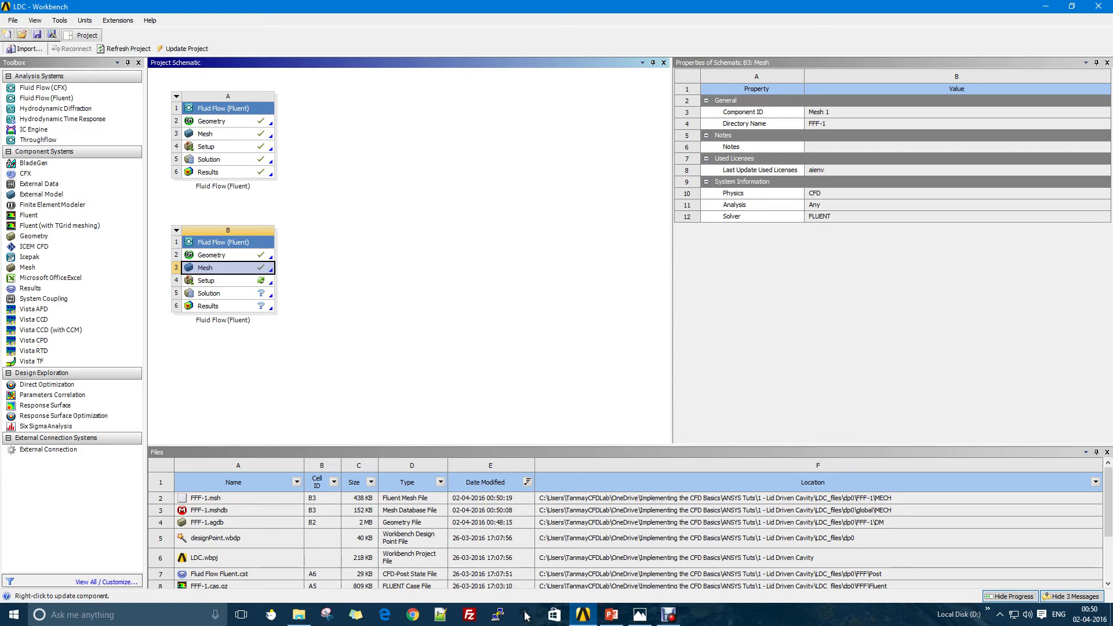
Launch Fluent from system B's Setup cell with serial processing and double precision off
{"action": "double_click", "coordinate": [207, 281]}
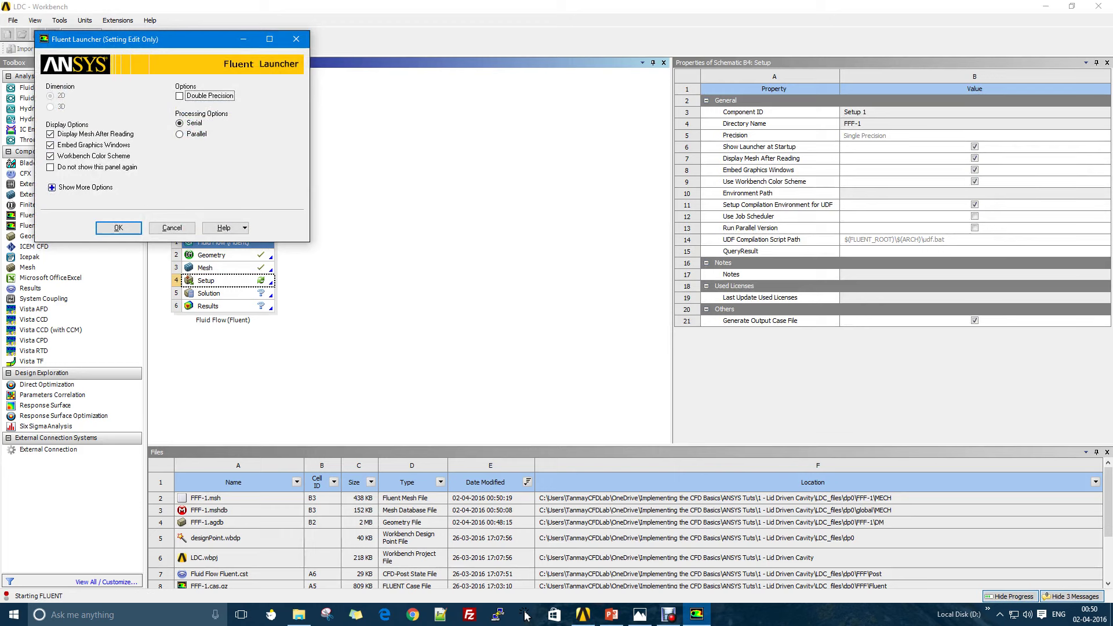
{"action": "left_click", "coordinate": [119, 228]}
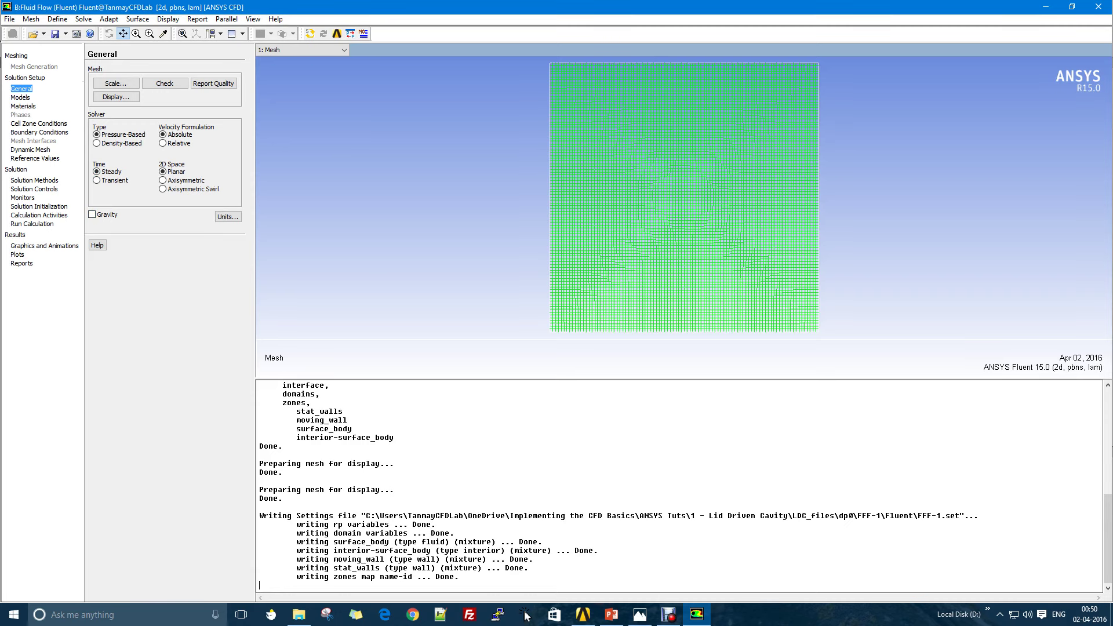
Copy the fluid water-liquid (h2o<l>) from the Fluent database into the case's materials
{"action": "left_click", "coordinate": [20, 97]}
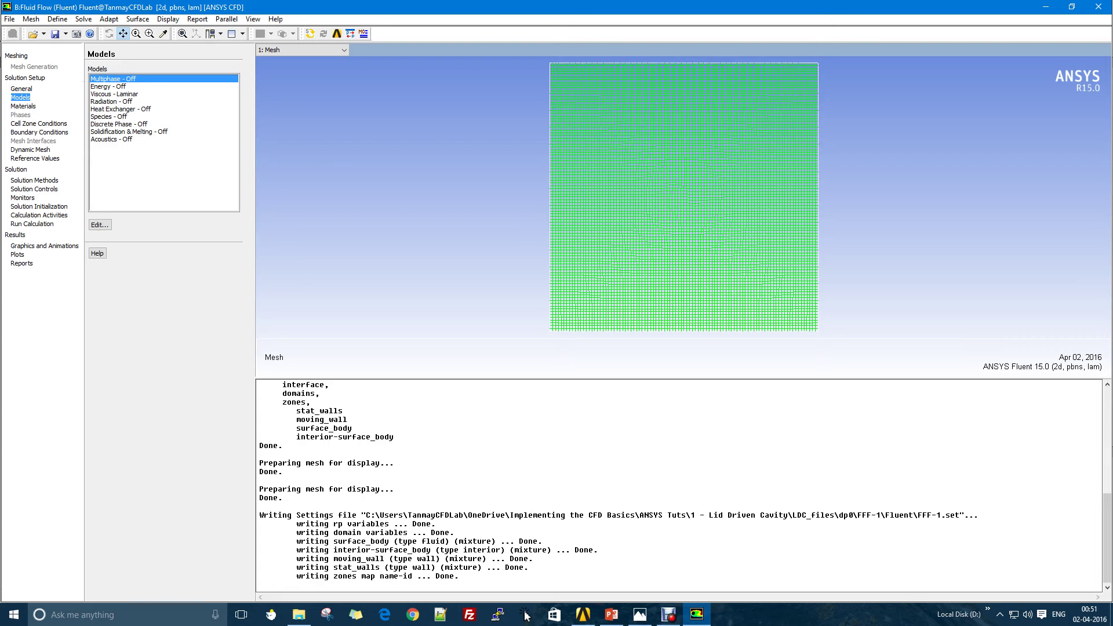
{"action": "key", "text": "Down"}
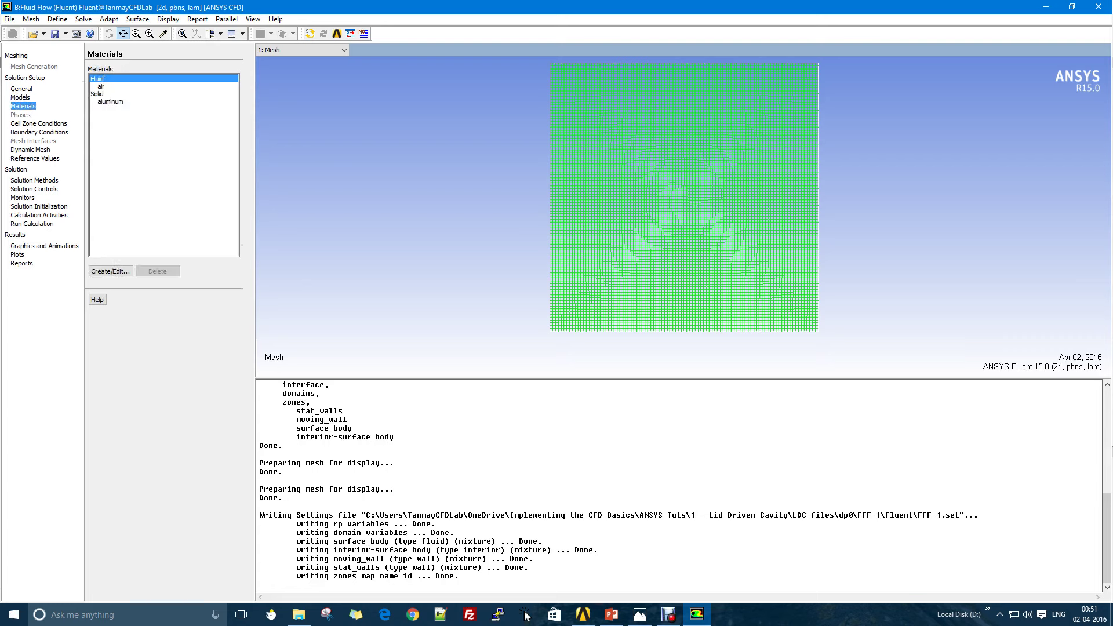
{"action": "left_click", "coordinate": [110, 271]}
{"action": "left_click", "coordinate": [359, 195]}
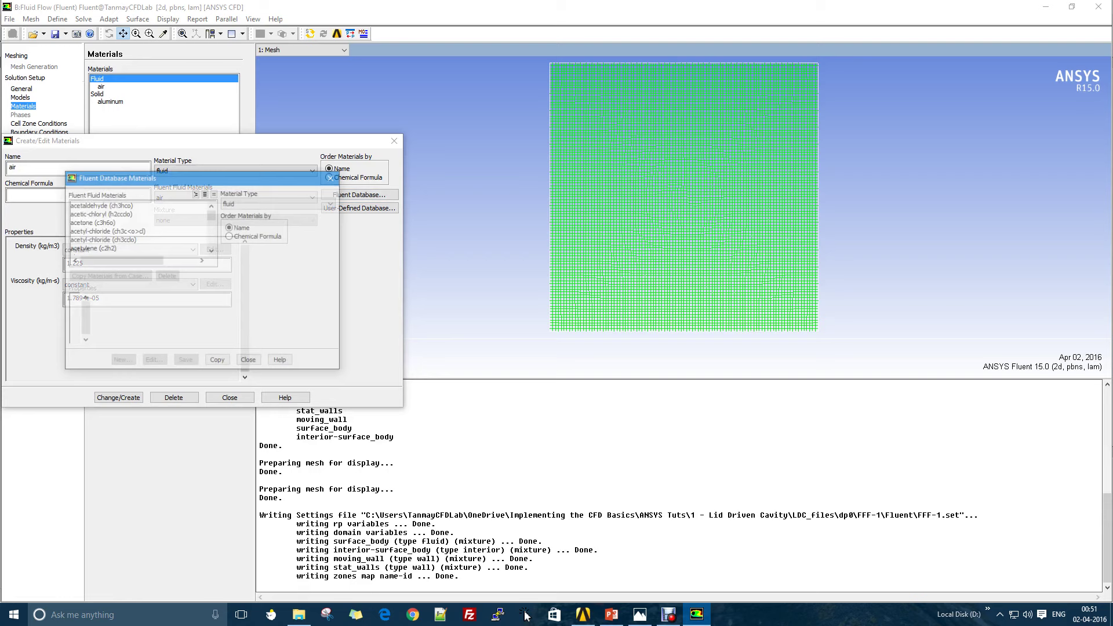
{"action": "left_click_drag", "start_coordinate": [211, 215], "coordinate": [212, 242]}
{"action": "left_click", "coordinate": [98, 231]}
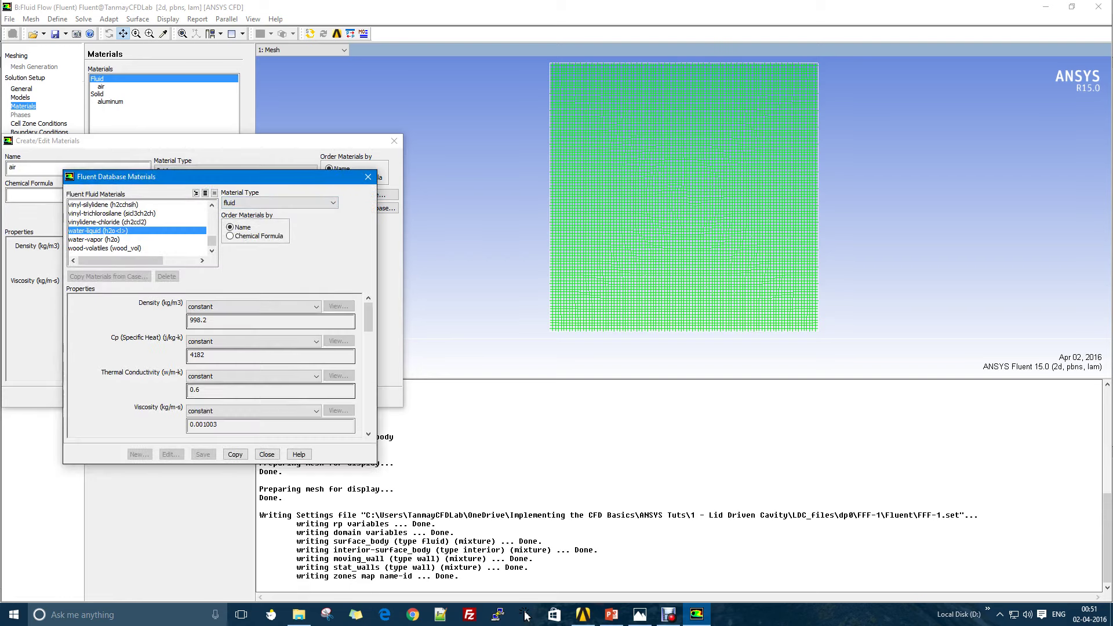
{"action": "left_click", "coordinate": [235, 454]}
{"action": "left_click", "coordinate": [368, 176]}
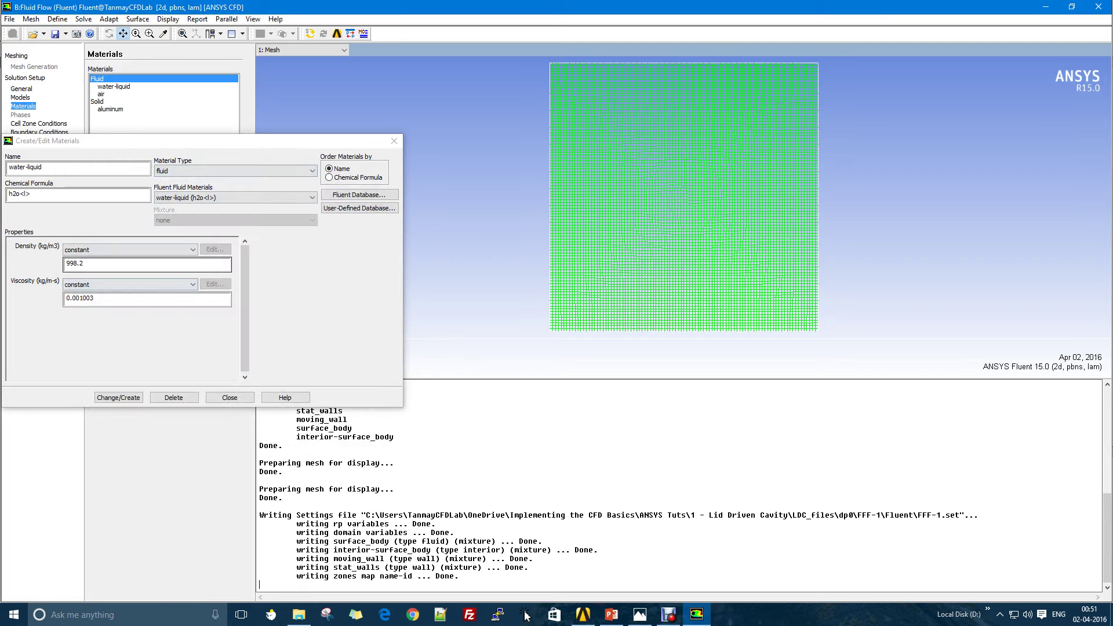
{"action": "left_click", "coordinate": [394, 140]}
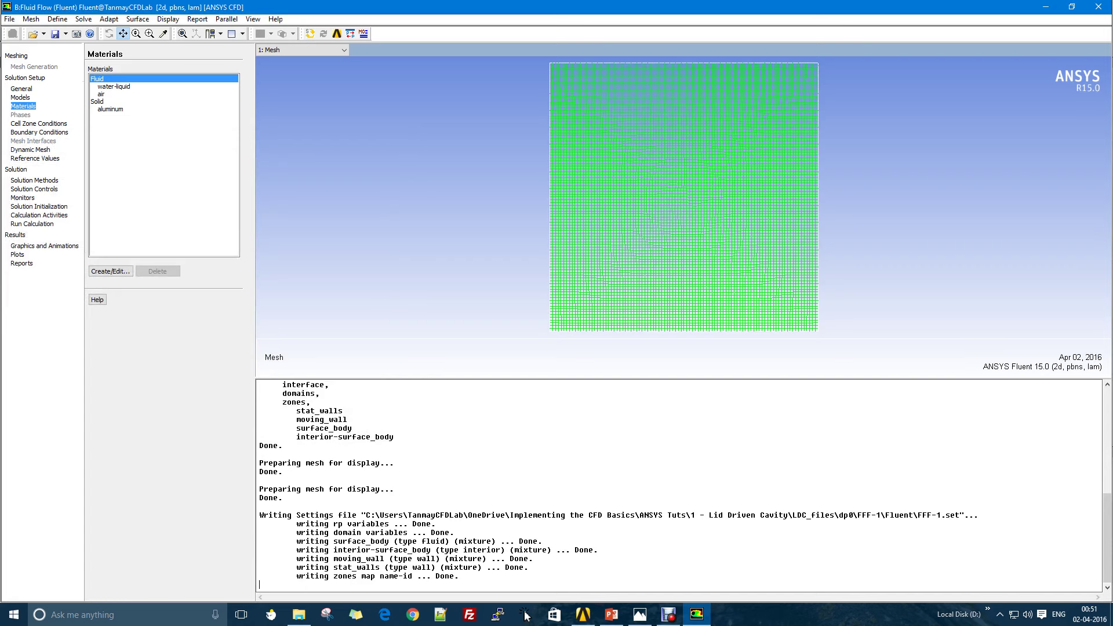
Assign water-liquid as the material of the surface_body cell zone
{"action": "key", "text": "Down"}
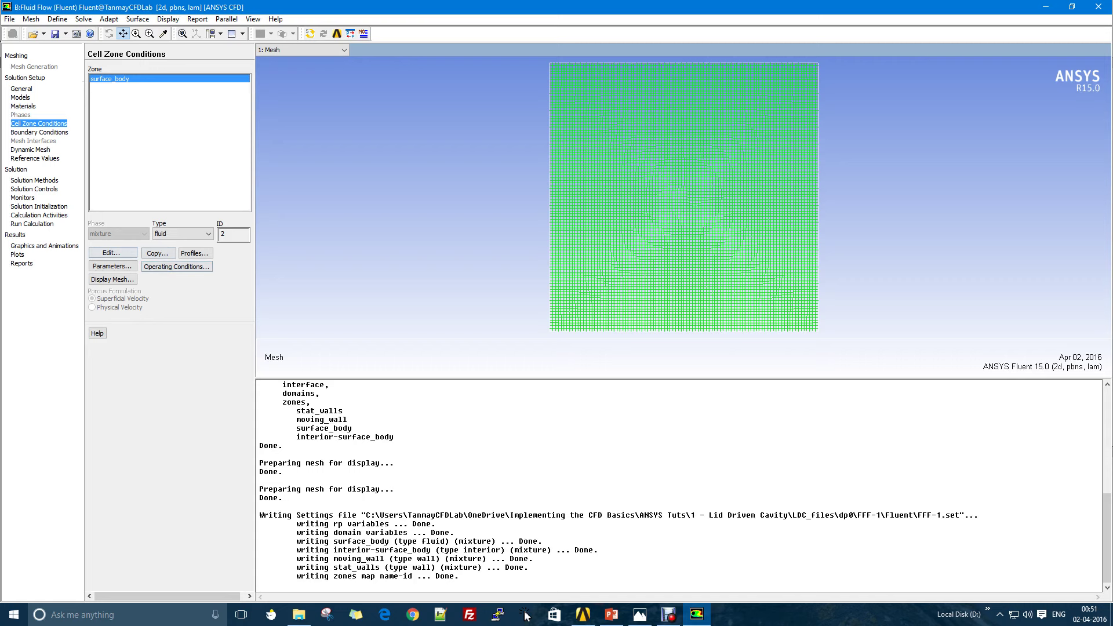
{"action": "left_click", "coordinate": [113, 253]}
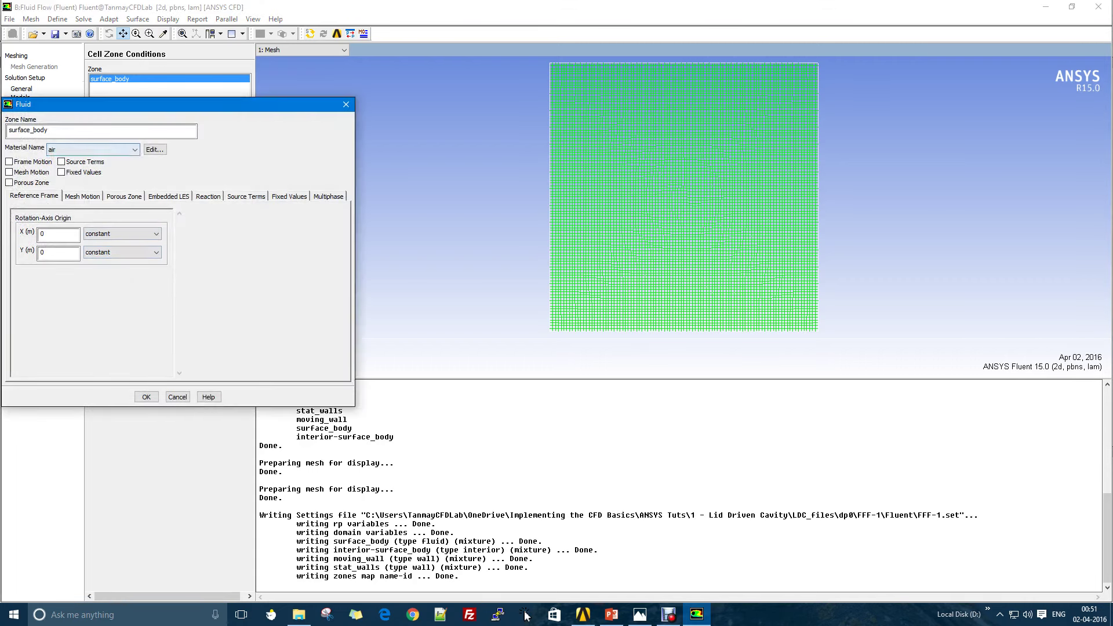
{"action": "left_click", "coordinate": [111, 149]}
{"action": "key", "text": "Return"}
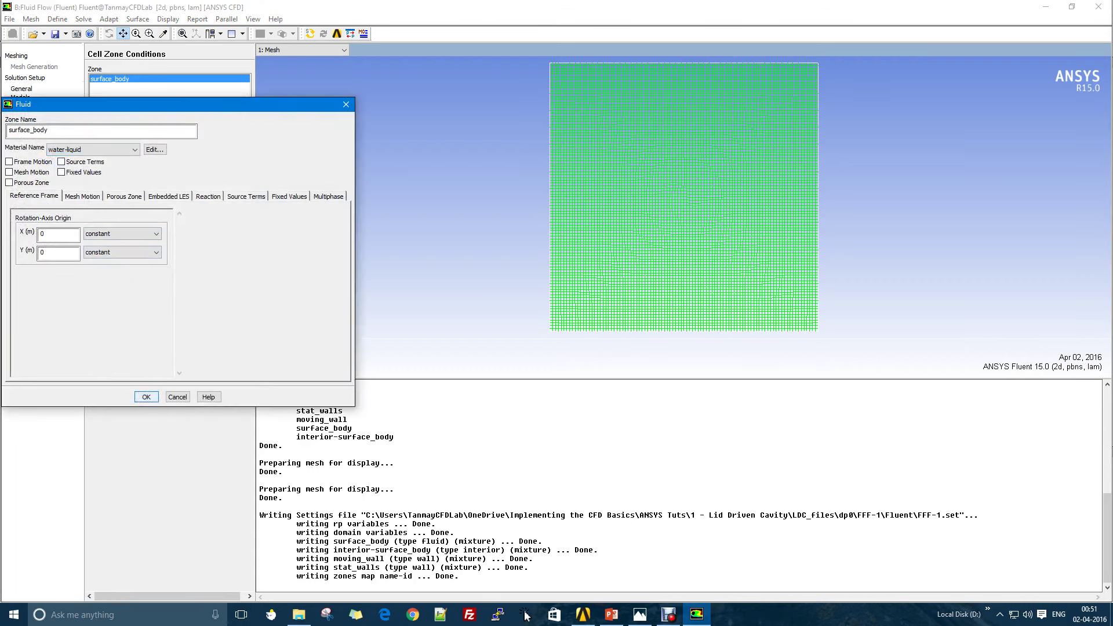
{"action": "key", "text": "Return"}
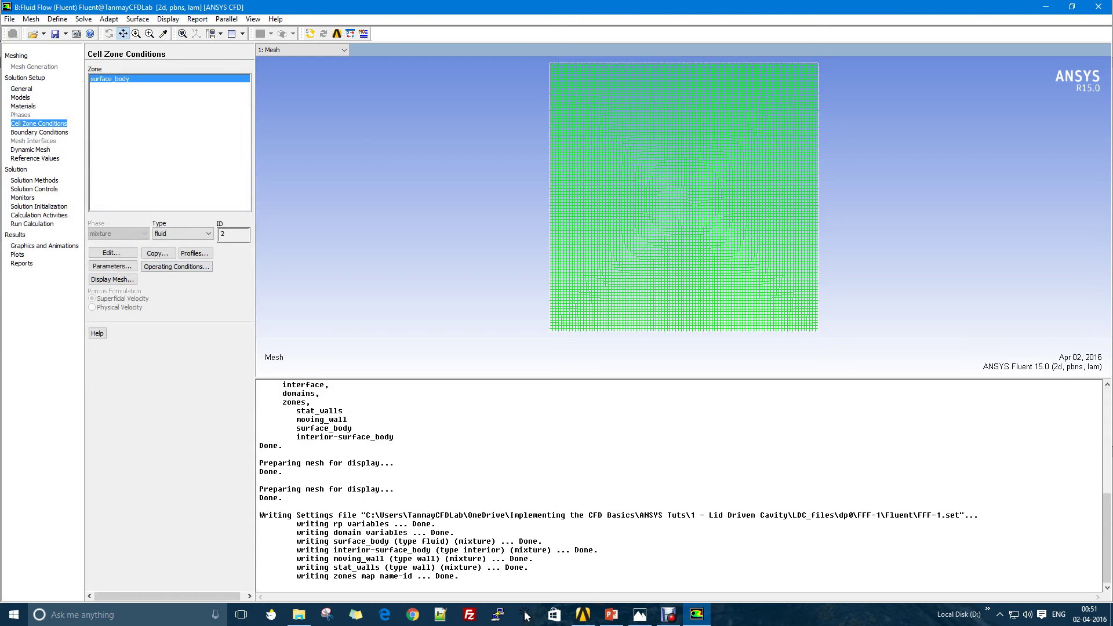
Make the moving_wall boundary a translational moving wall with a speed of 0.001 m/s in the X direction
{"action": "key", "text": "Down"}
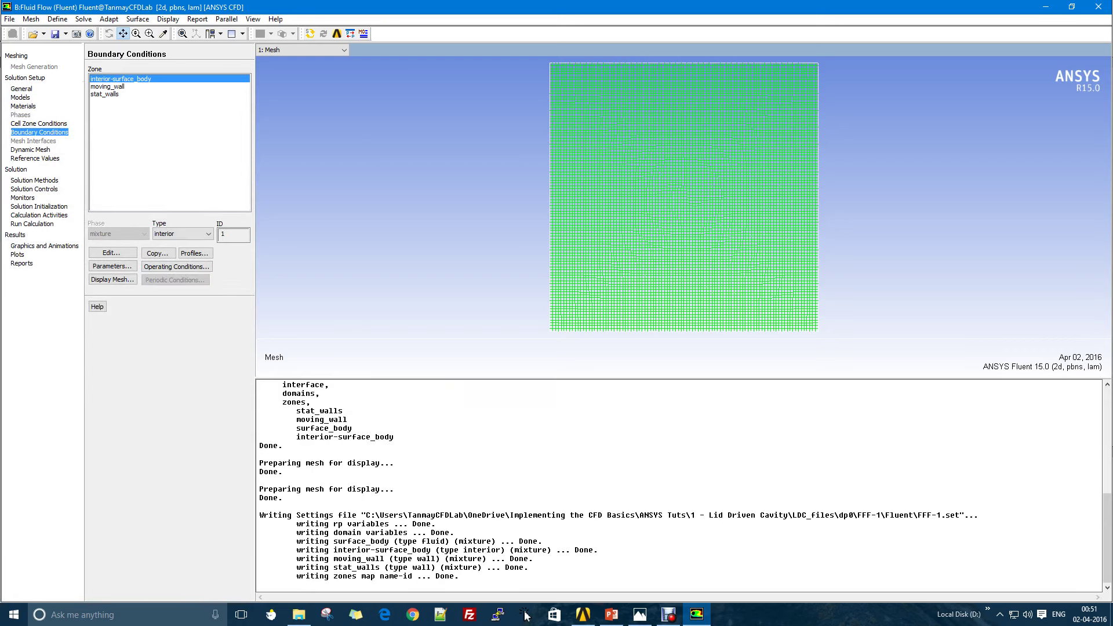
{"action": "key", "text": "Down"}
{"action": "key", "text": "Return"}
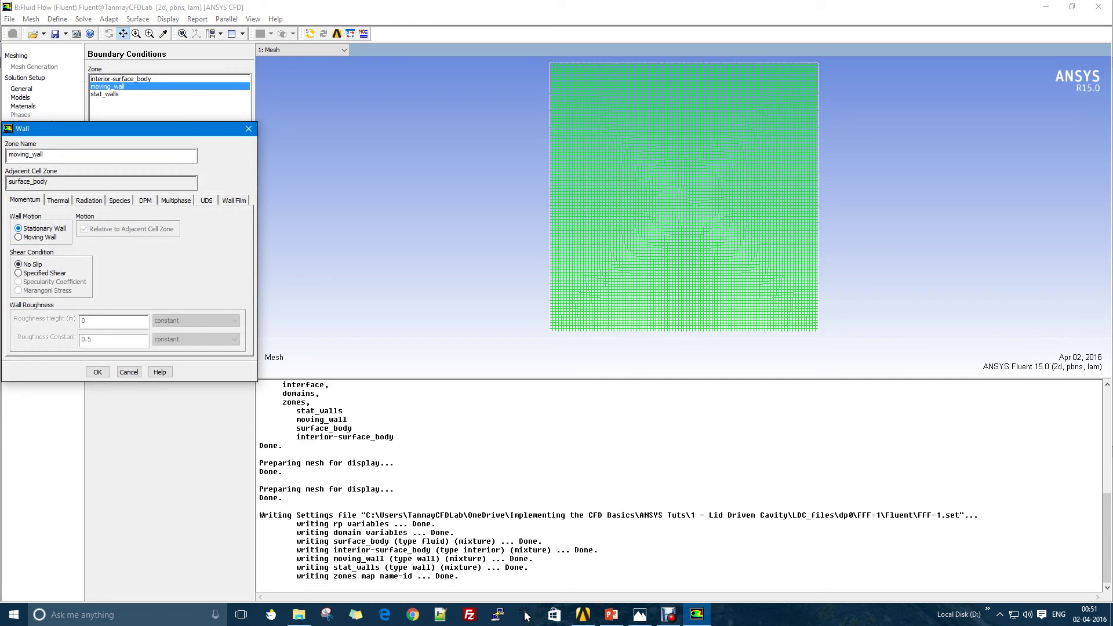
{"action": "left_click", "coordinate": [28, 238]}
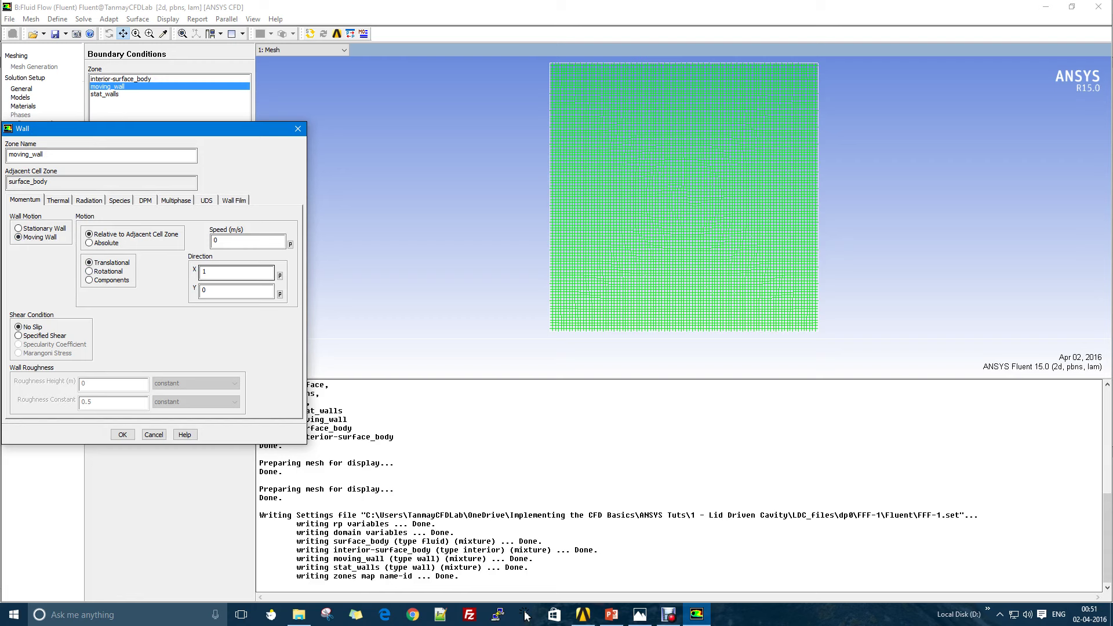
{"action": "key", "text": "shift+Tab"}
{"action": "type", "text": ".001"}
{"action": "left_click", "coordinate": [122, 435]}
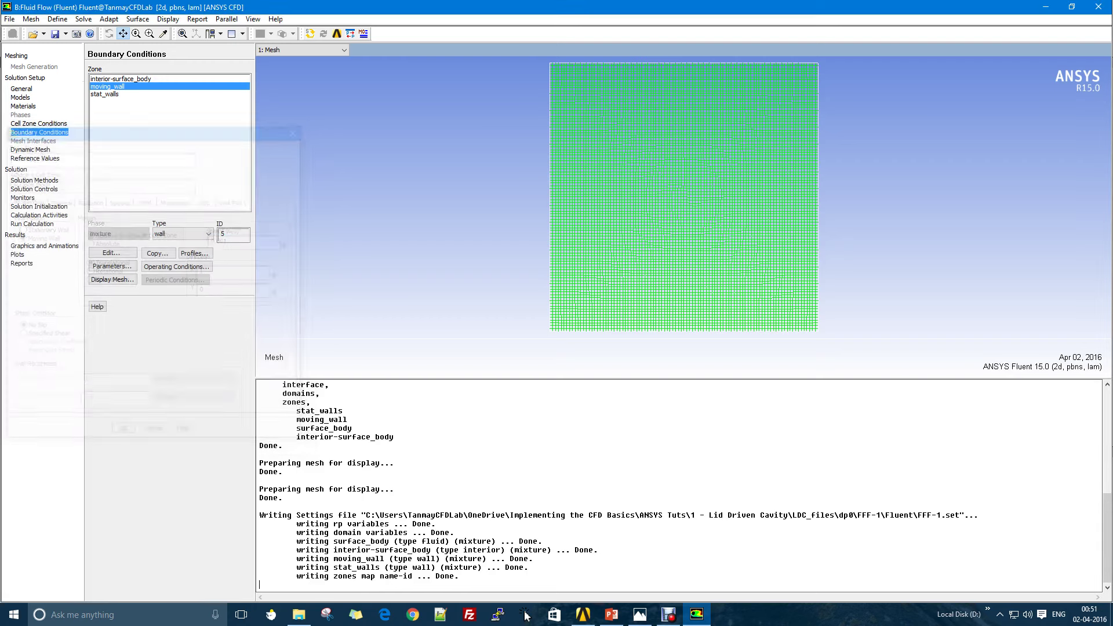
Accept the stationary, no-slip wall condition for the stat_walls boundary
{"action": "key", "text": "Down"}
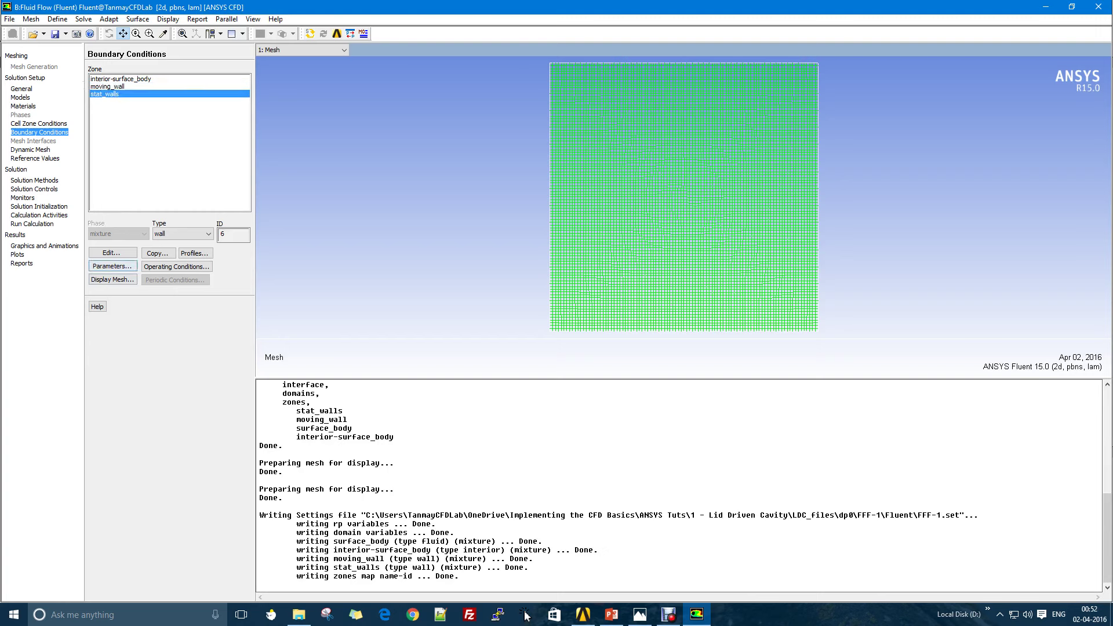
{"action": "key", "text": "Return"}
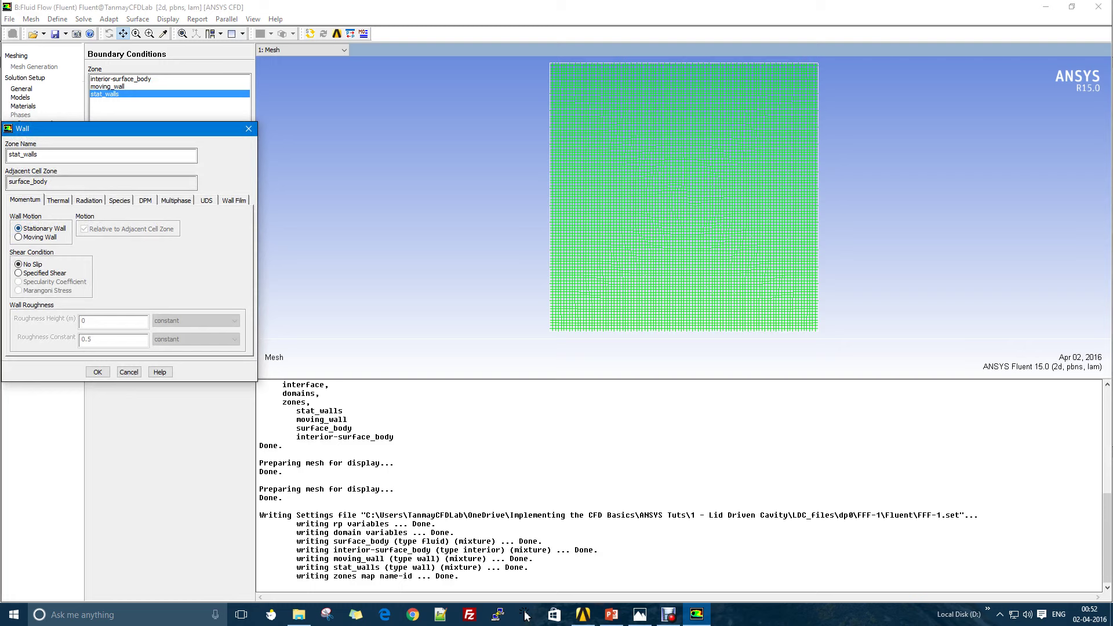
{"action": "key", "text": "Return"}
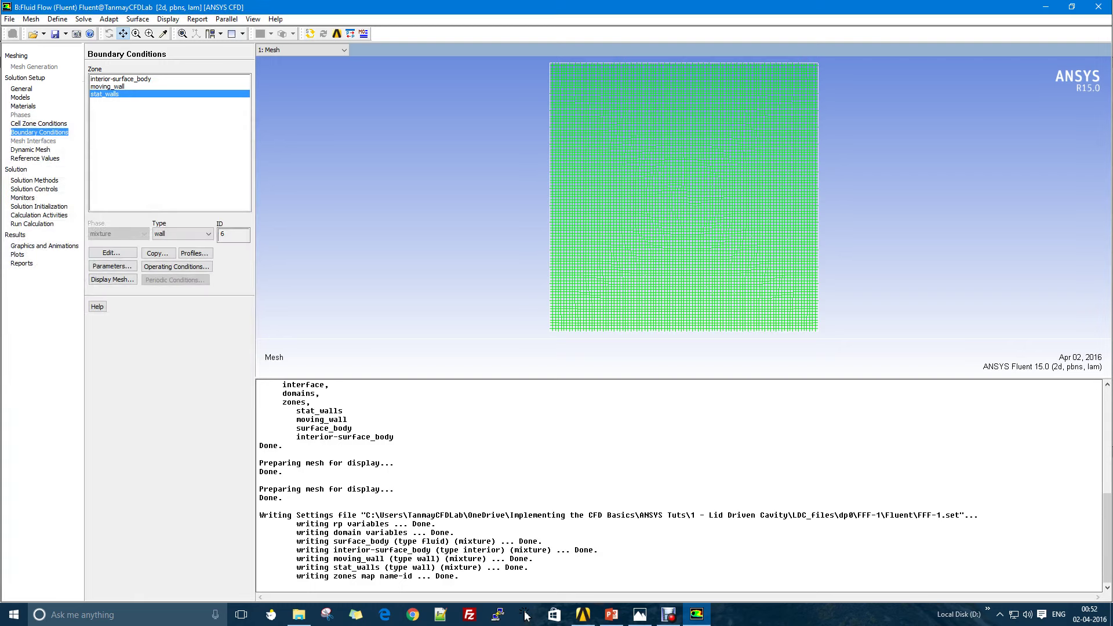
Use the SIMPLE scheme for pressure-velocity coupling in the solution methods
{"action": "left_click", "coordinate": [35, 181]}
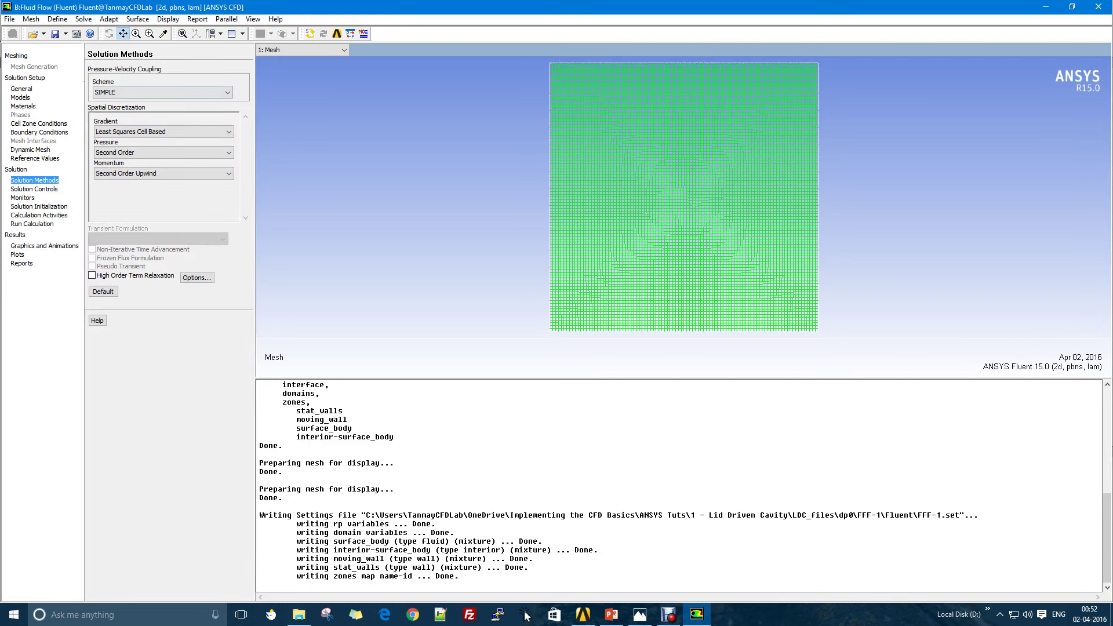
{"action": "key", "text": "Tab"}
{"action": "key", "text": "alt+Down"}
{"action": "key", "text": "Return"}
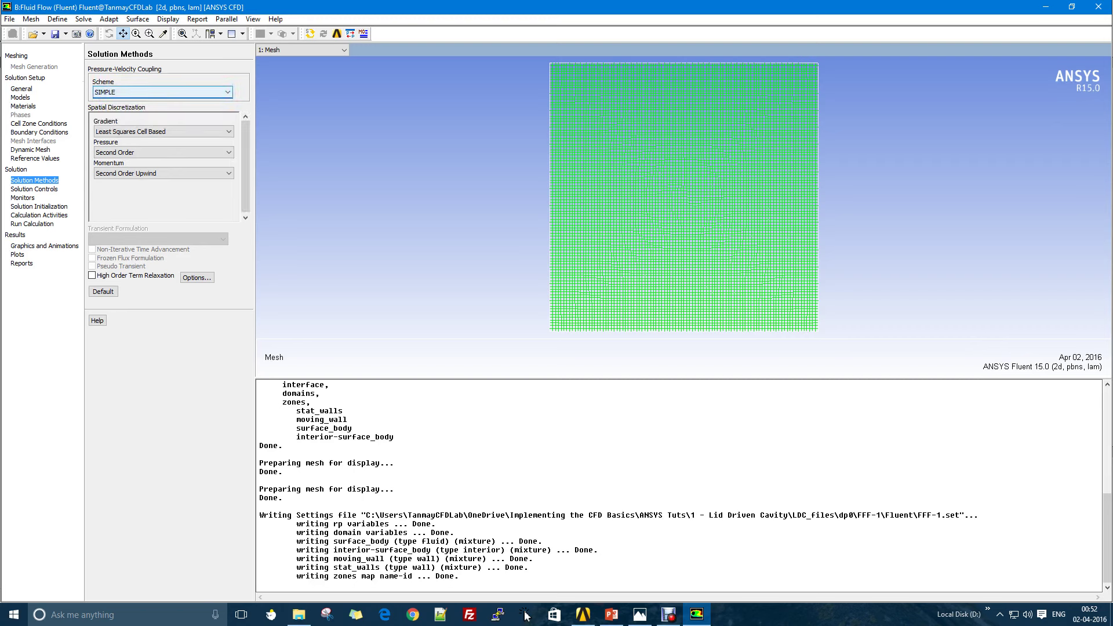
{"action": "key", "text": "Tab"}
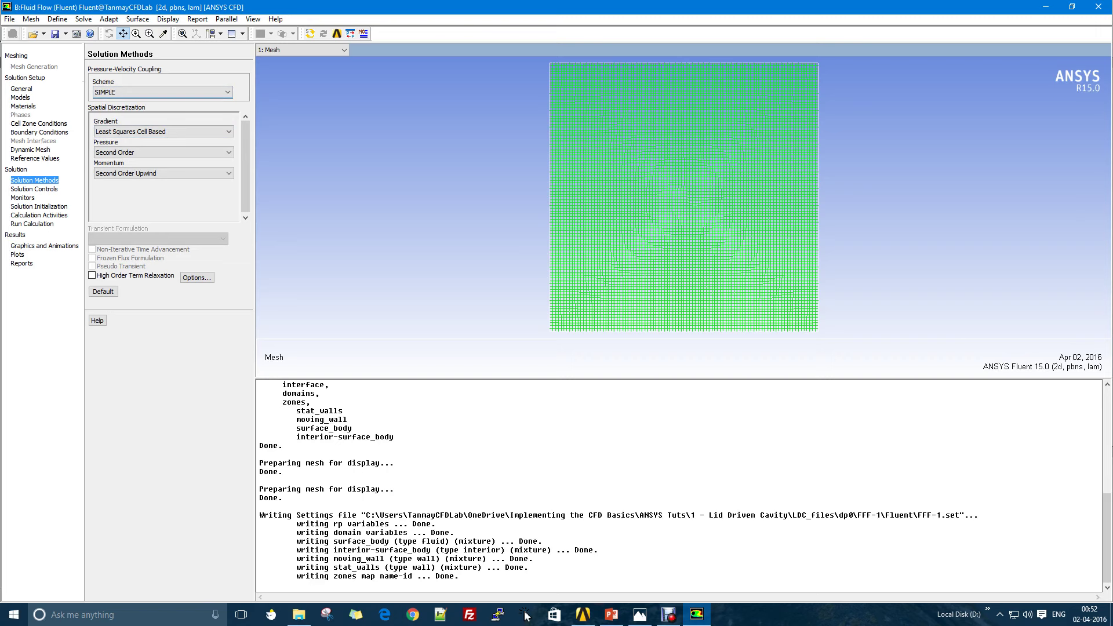
Initialize the solution with the hybrid initialization method, keeping the default under-relaxation factors
{"action": "left_click", "coordinate": [34, 189]}
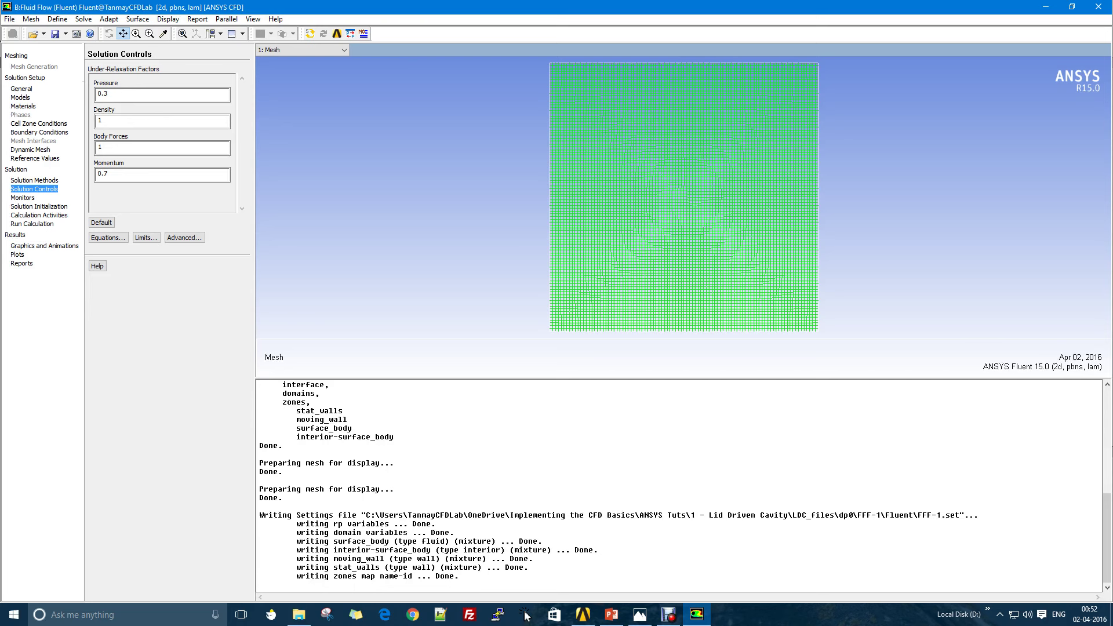
{"action": "key", "text": "Down"}
{"action": "key", "text": "Down"}
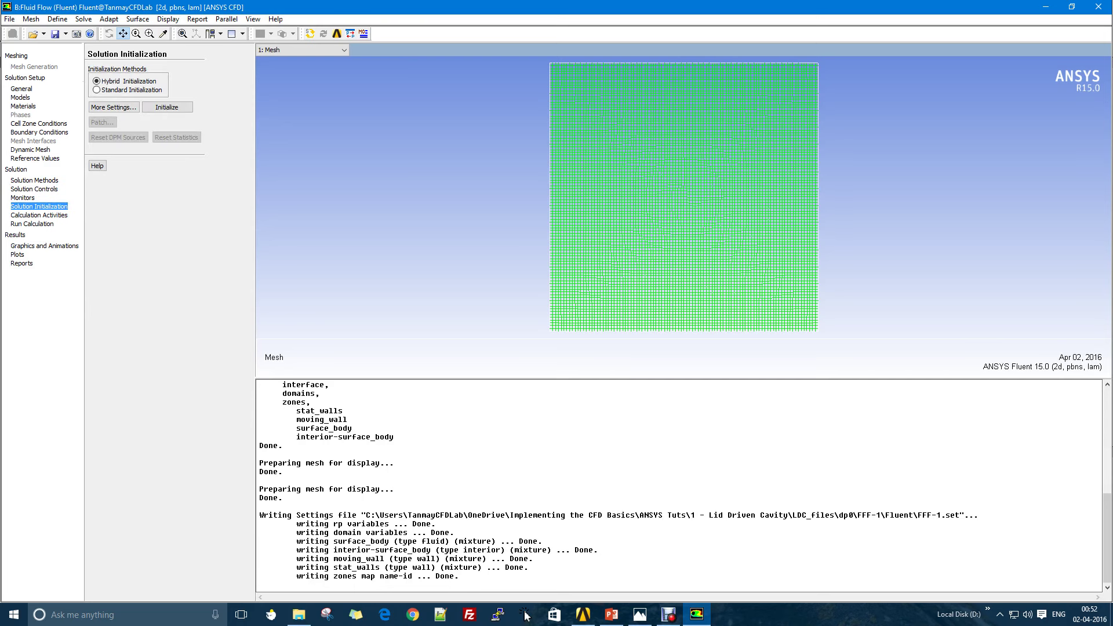
{"action": "key", "text": "Tab"}
{"action": "key", "text": "Return"}
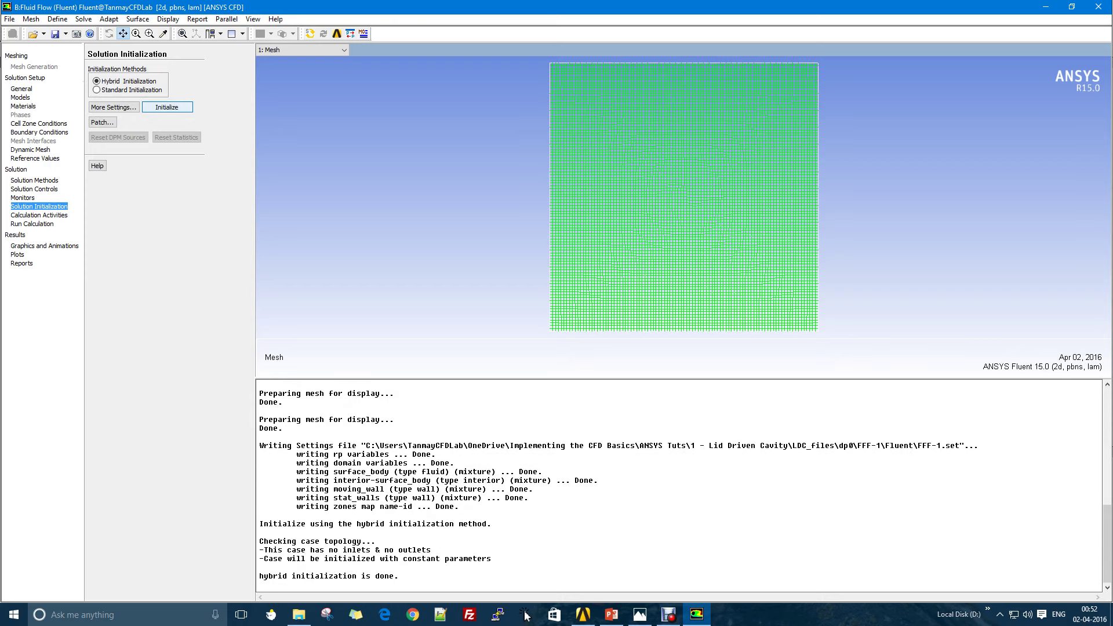
Set the number of iterations to 500 and run the calculation
{"action": "key", "text": "shift+Tab"}
{"action": "key", "text": "Down"}
{"action": "left_click", "coordinate": [32, 224]}
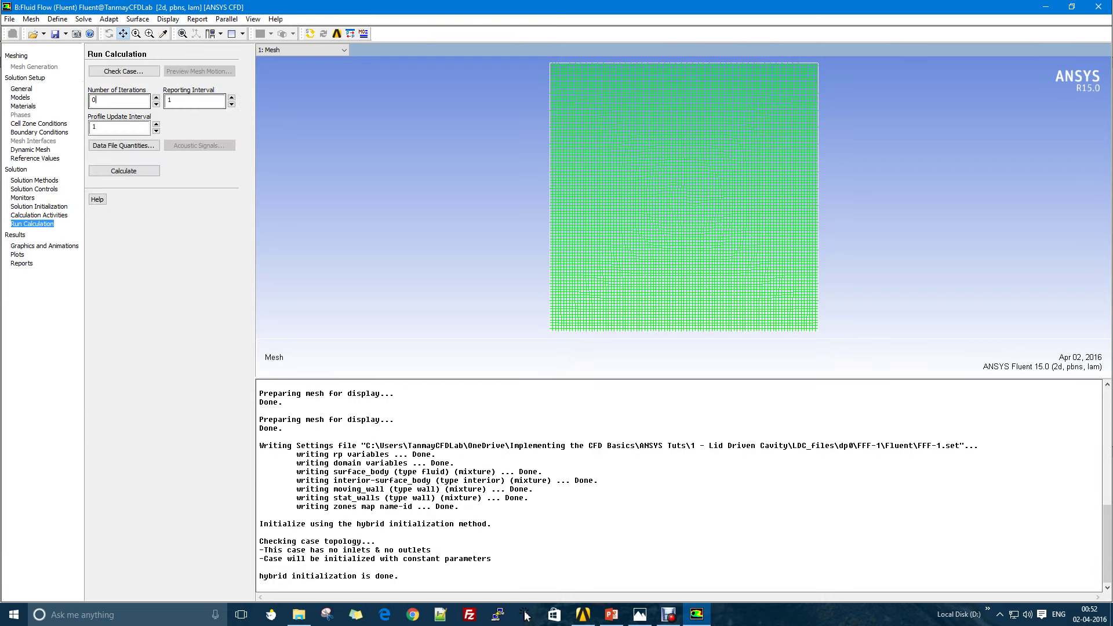
{"action": "double_click", "coordinate": [95, 101]}
{"action": "type", "text": "500"}
{"action": "key", "text": "Tab"}
{"action": "key", "text": "Tab"}
{"action": "key", "text": "Tab"}
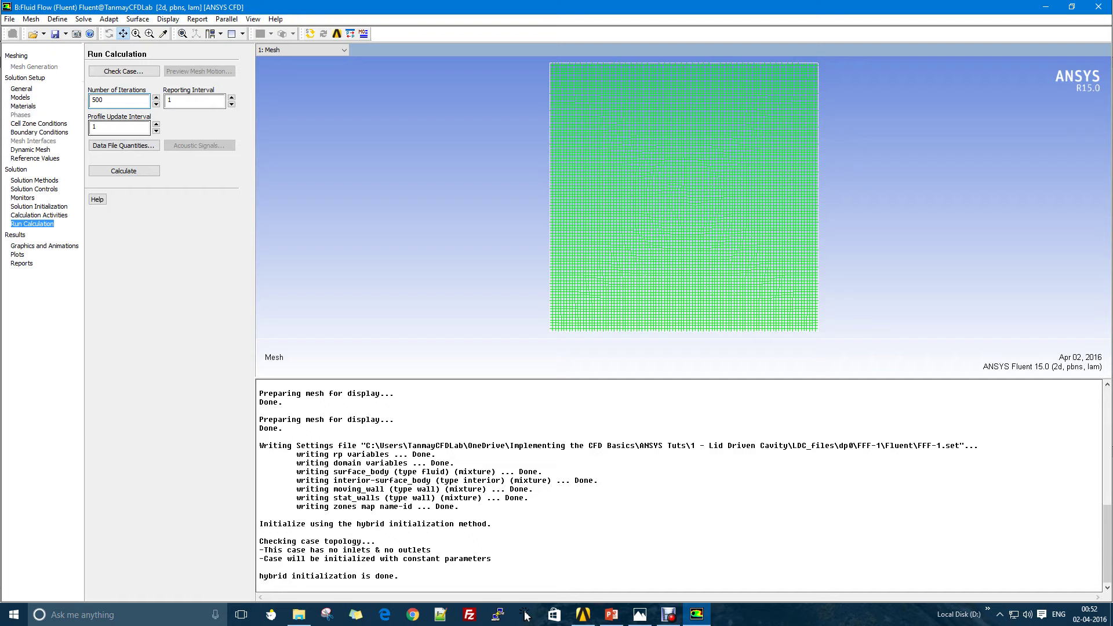
{"action": "key", "text": "Return"}
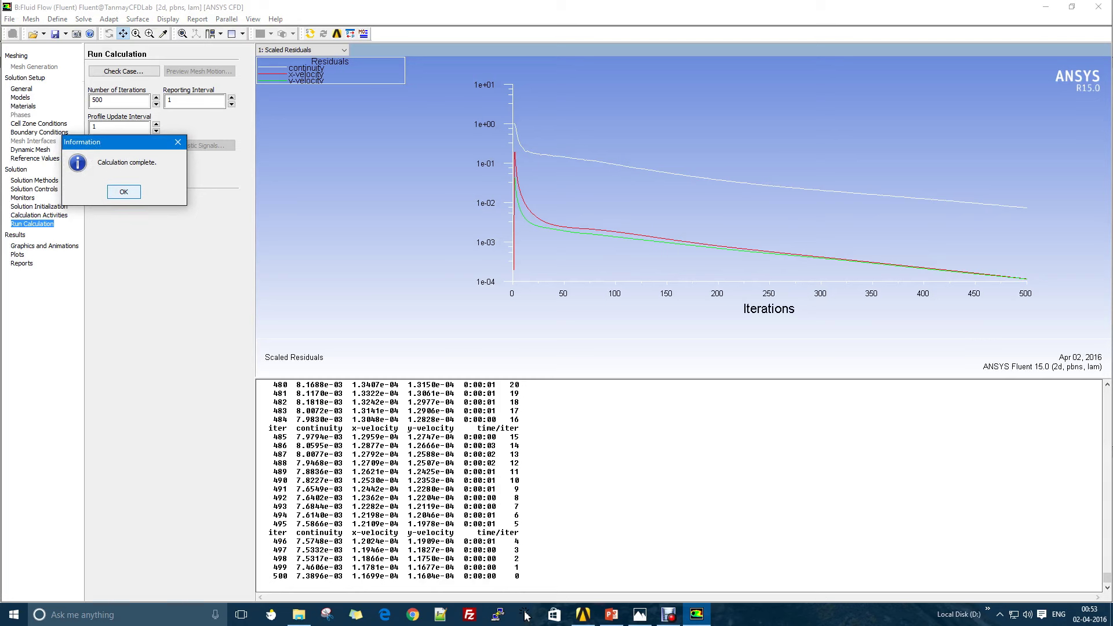
Continue the calculation with another run of up to 500 iterations and close Fluent
{"action": "left_click", "coordinate": [124, 191]}
{"action": "left_click", "coordinate": [123, 171]}
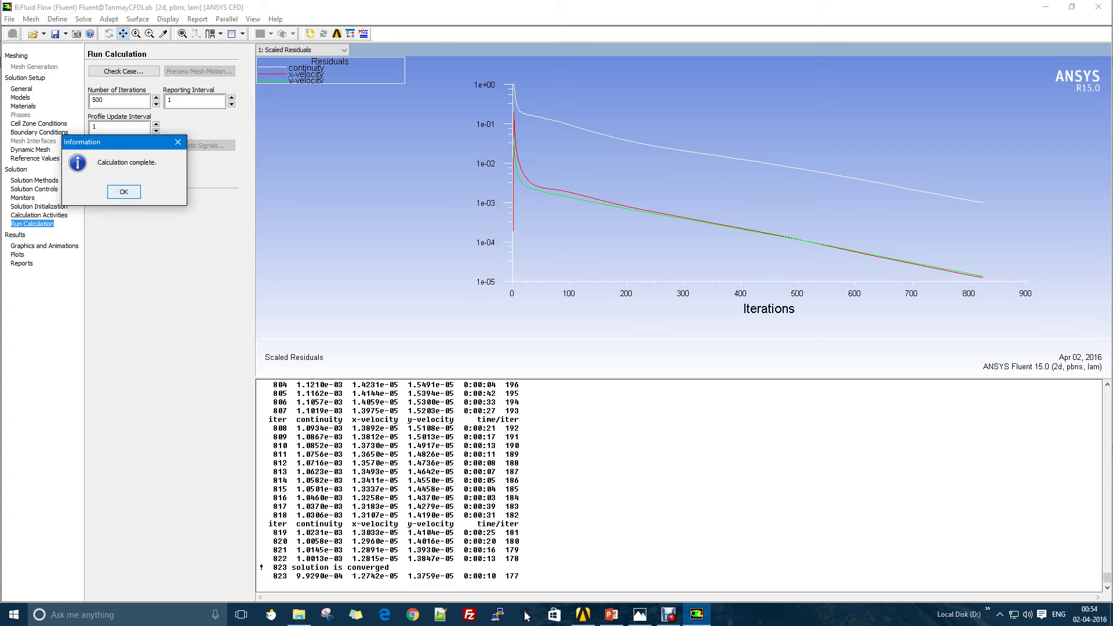
{"action": "key", "text": "Return"}
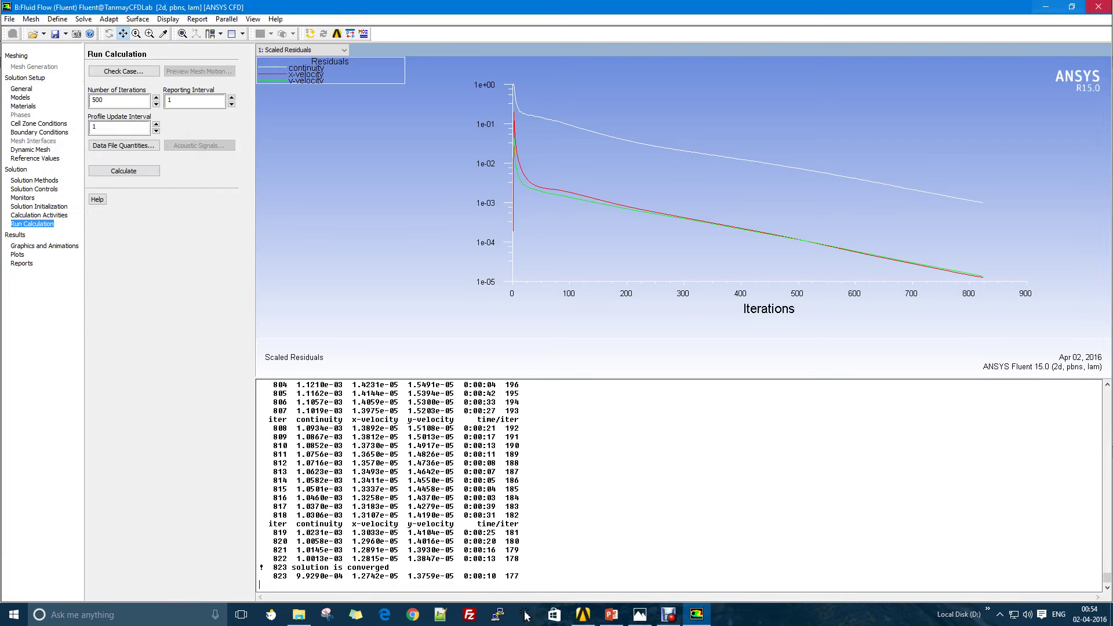
{"action": "key", "text": "alt+F4"}
{"action": "key", "text": "Return"}
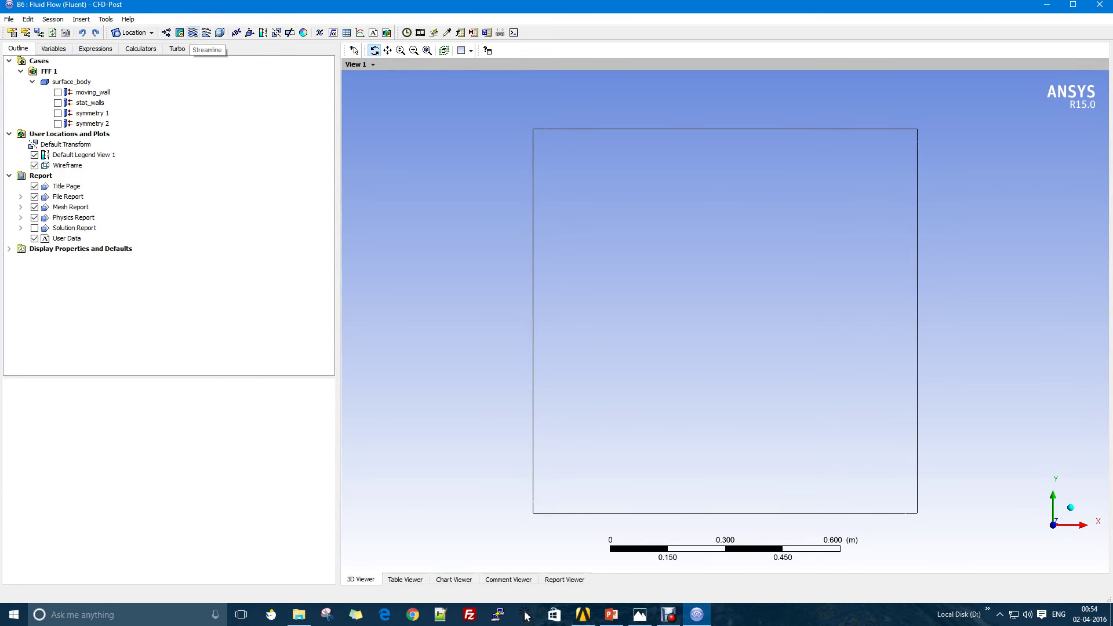
Insert a streamline plot under its default name in CFD-Post and set its type to Surface Streamline
{"action": "left_click", "coordinate": [193, 33]}
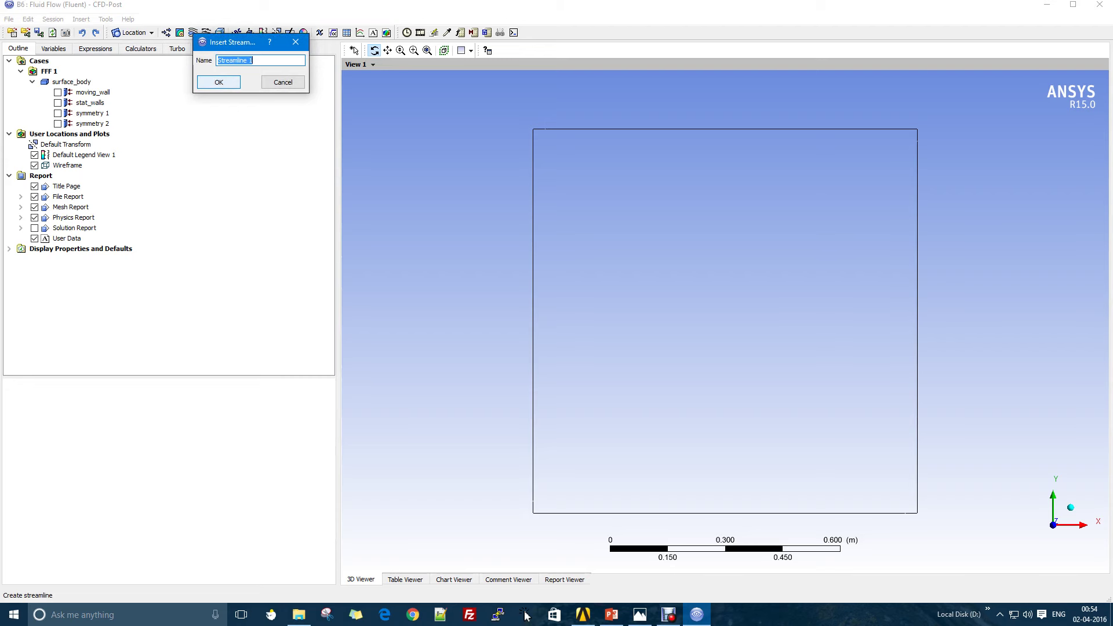
{"action": "key", "text": "Return"}
{"action": "left_click", "coordinate": [176, 416]}
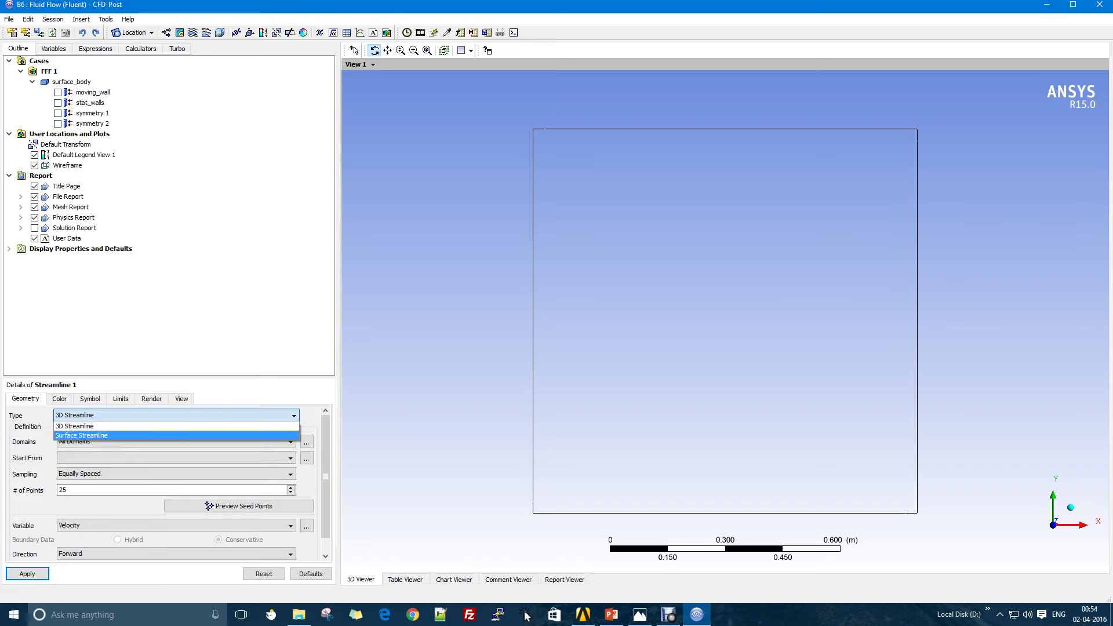
{"action": "key", "text": "Up"}
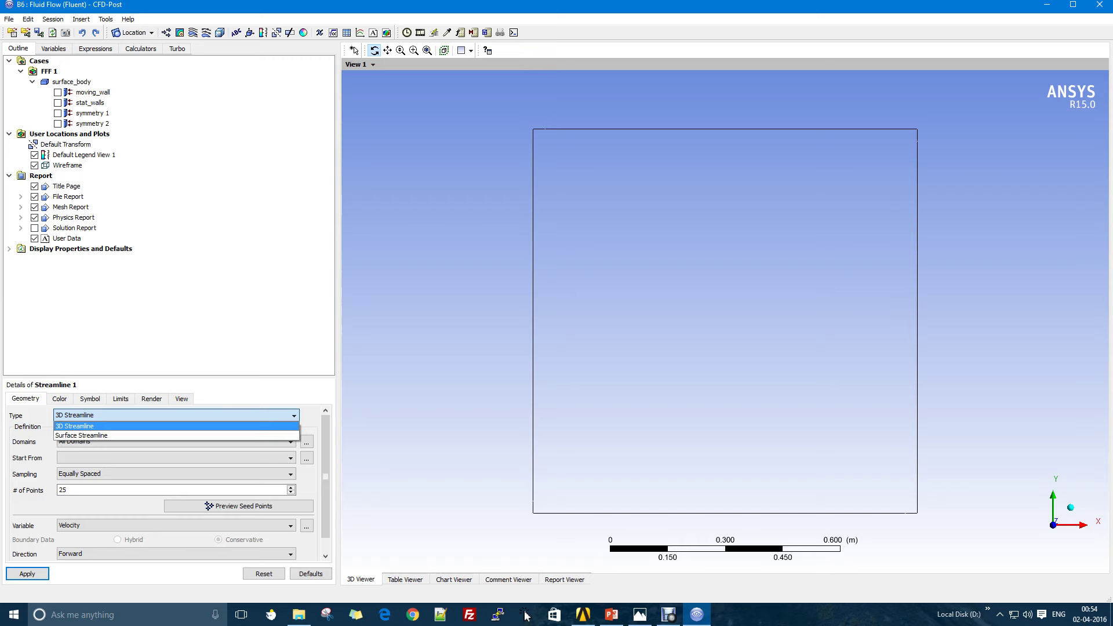
{"action": "key", "text": "Down"}
{"action": "key", "text": "Return"}
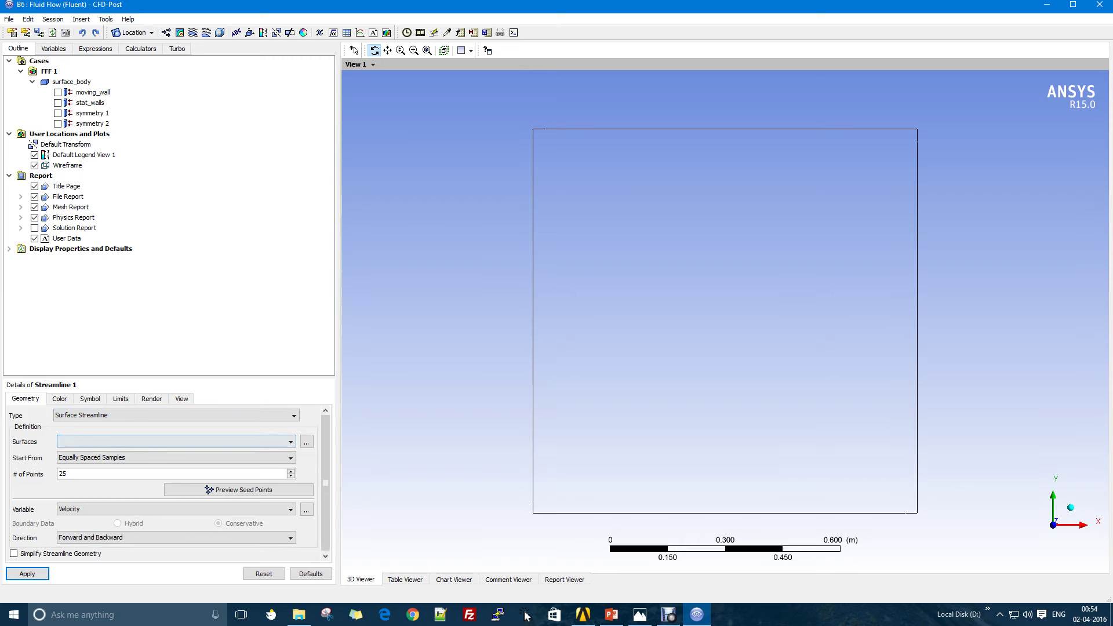
Choose symmetry 1 as the surface for the streamlines
{"action": "key", "text": "alt+Down"}
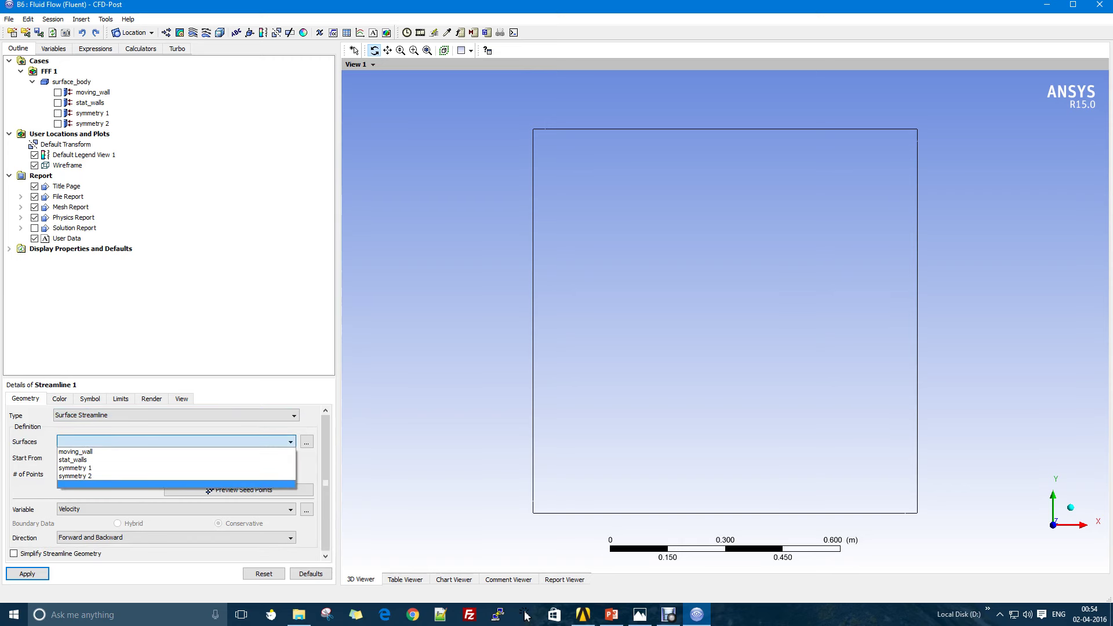
{"action": "key", "text": "Up"}
{"action": "key", "text": "Up"}
{"action": "key", "text": "Down"}
{"action": "key", "text": "Up"}
{"action": "key", "text": "Return"}
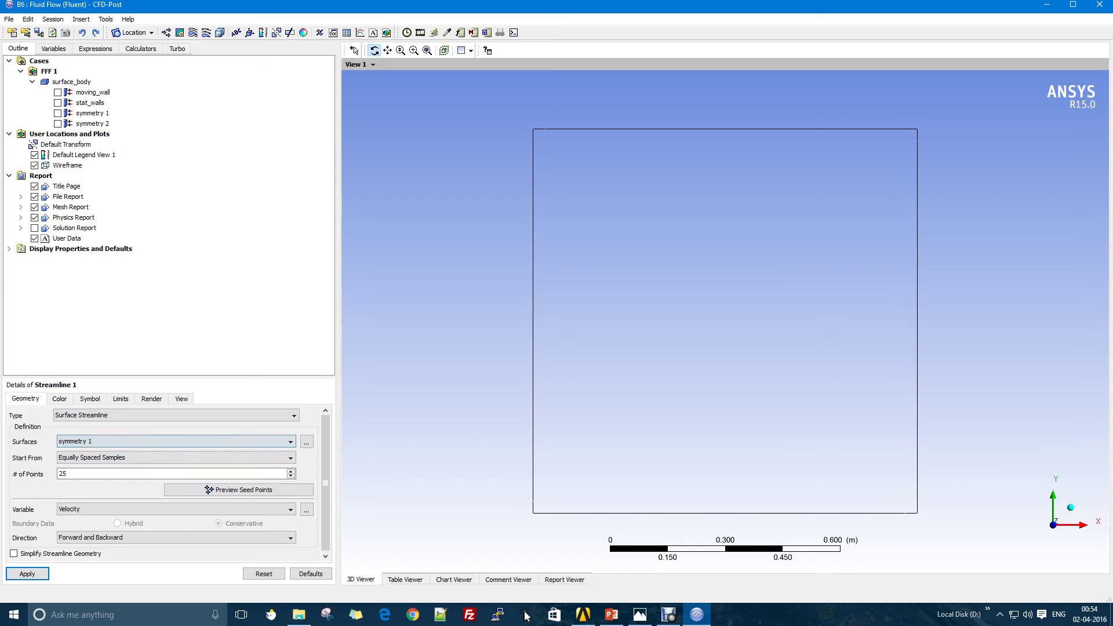
{"action": "left_click", "coordinate": [176, 442]}
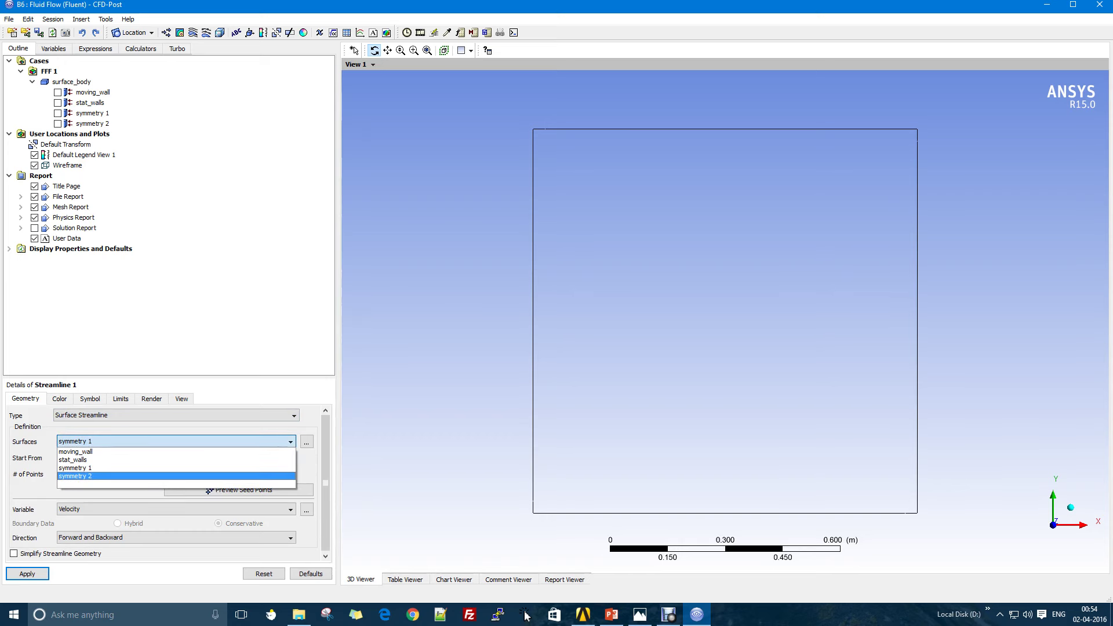
{"action": "key", "text": "Up"}
{"action": "key", "text": "Return"}
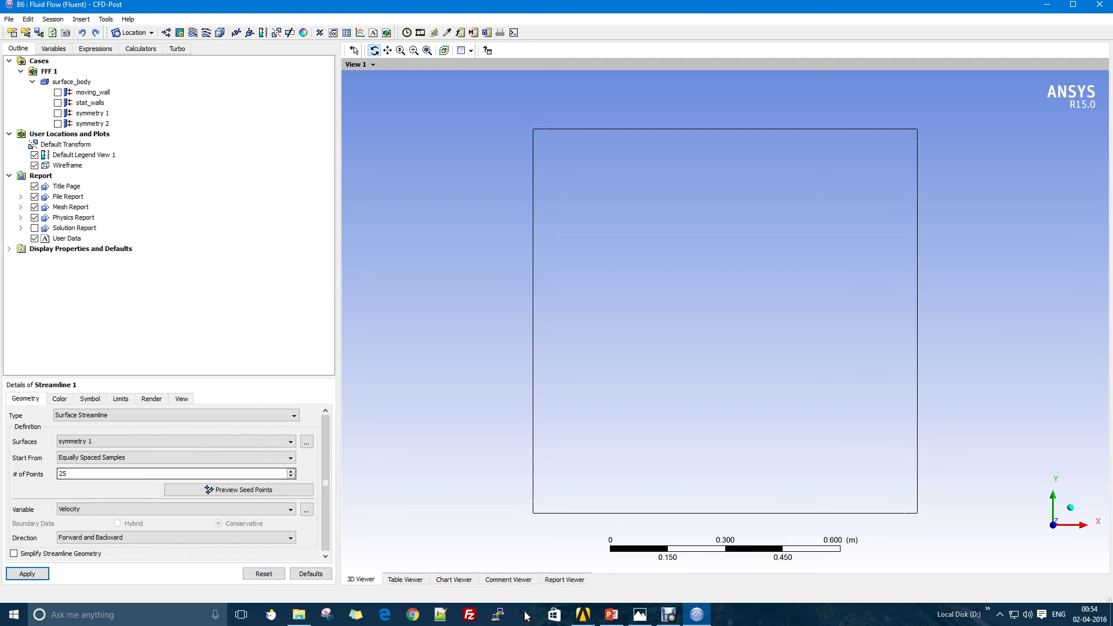
Generate the velocity streamlines on symmetry 1 with the default equally spaced samples
{"action": "key", "text": "shift+Tab"}
{"action": "key", "text": "Tab"}
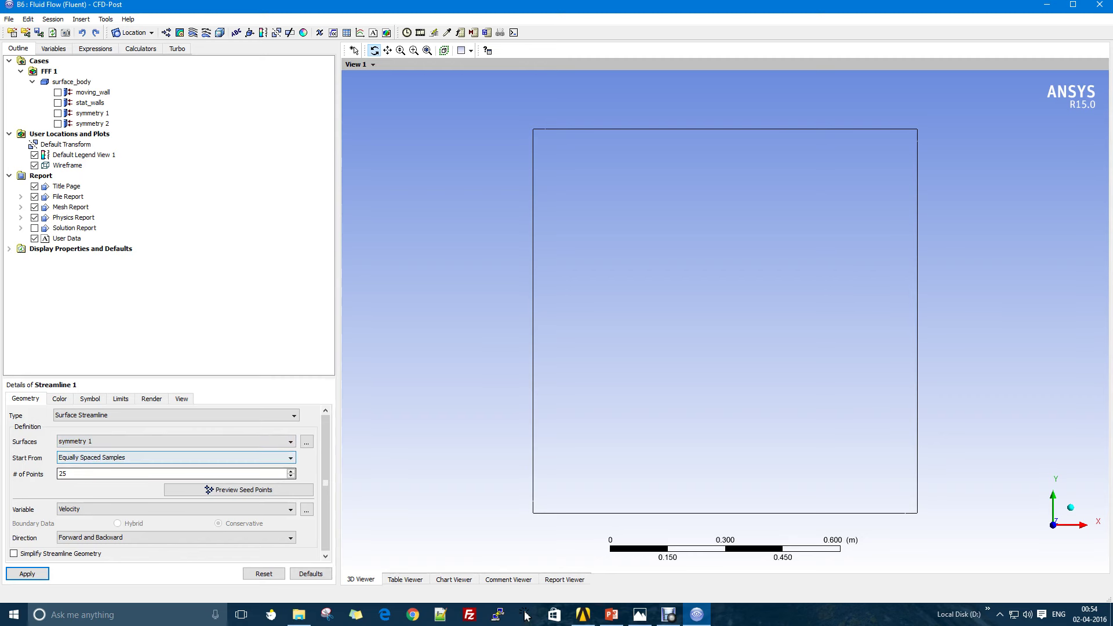
{"action": "key", "text": "Tab"}
{"action": "key", "text": "Tab"}
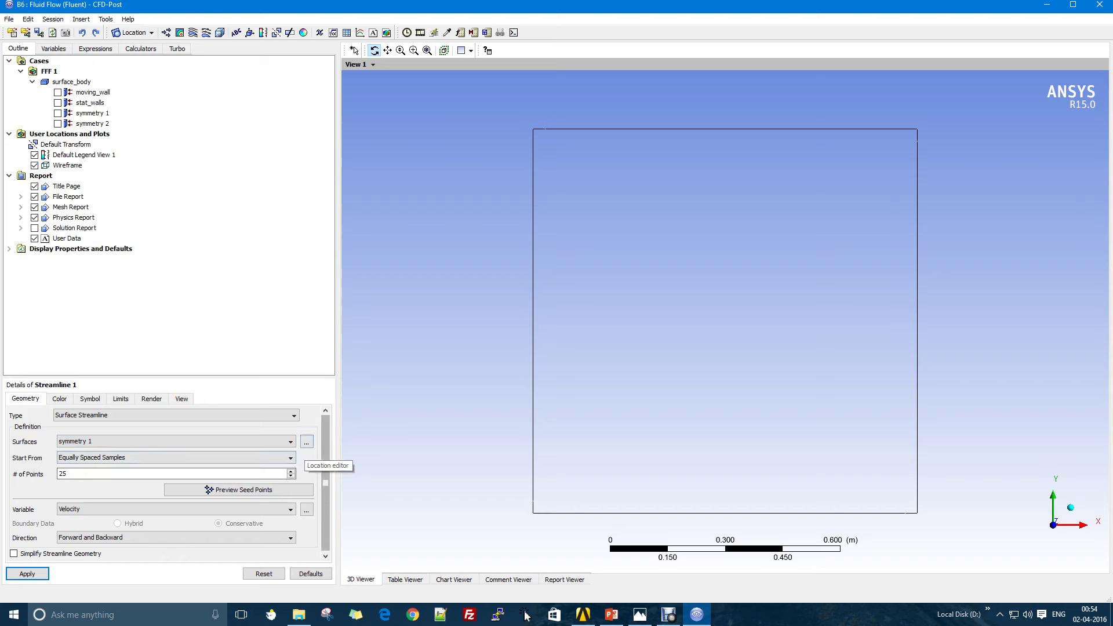
{"action": "key", "text": "Tab"}
{"action": "key", "text": "Tab"}
{"action": "key", "text": "Tab"}
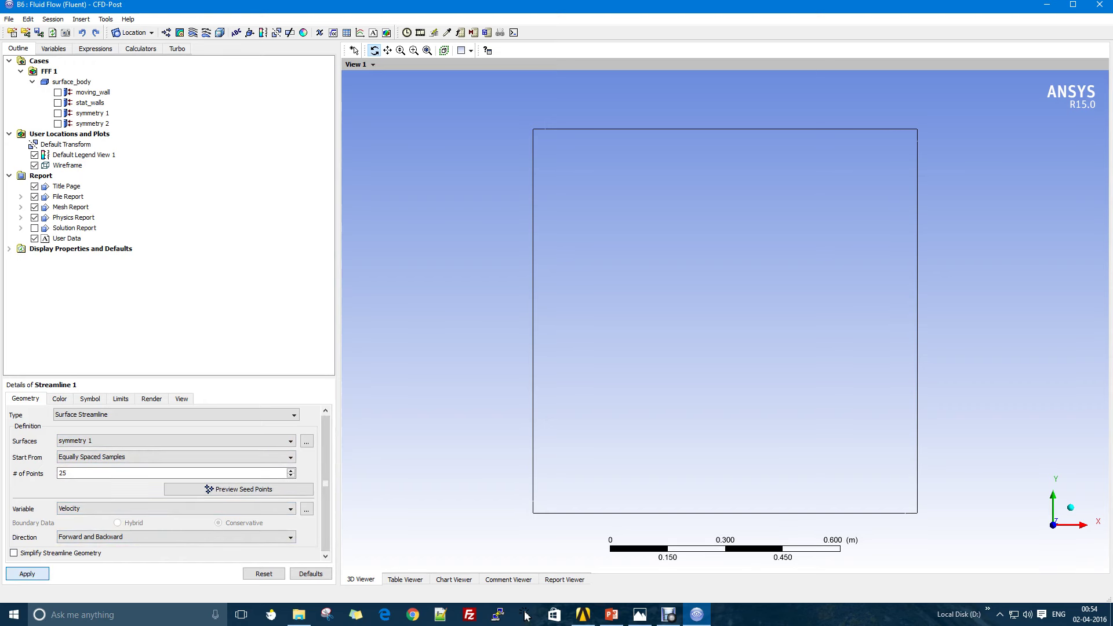
{"action": "key", "text": "Return"}
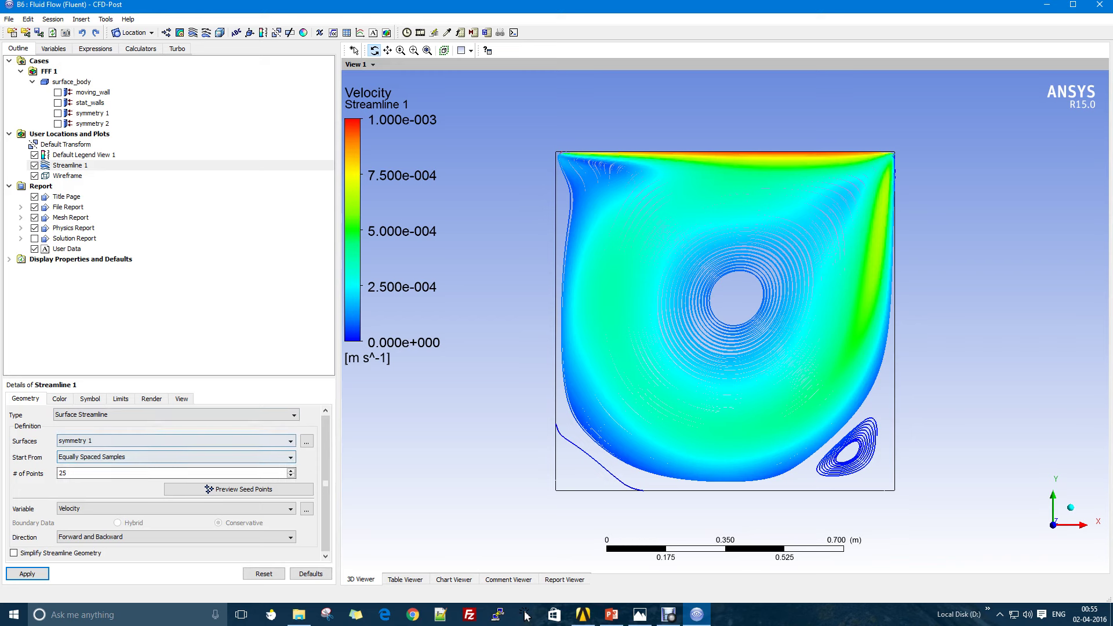
Set the number of streamline points to 50 and regenerate the streamlines
{"action": "double_click", "coordinate": [63, 474]}
{"action": "type", "text": "50"}
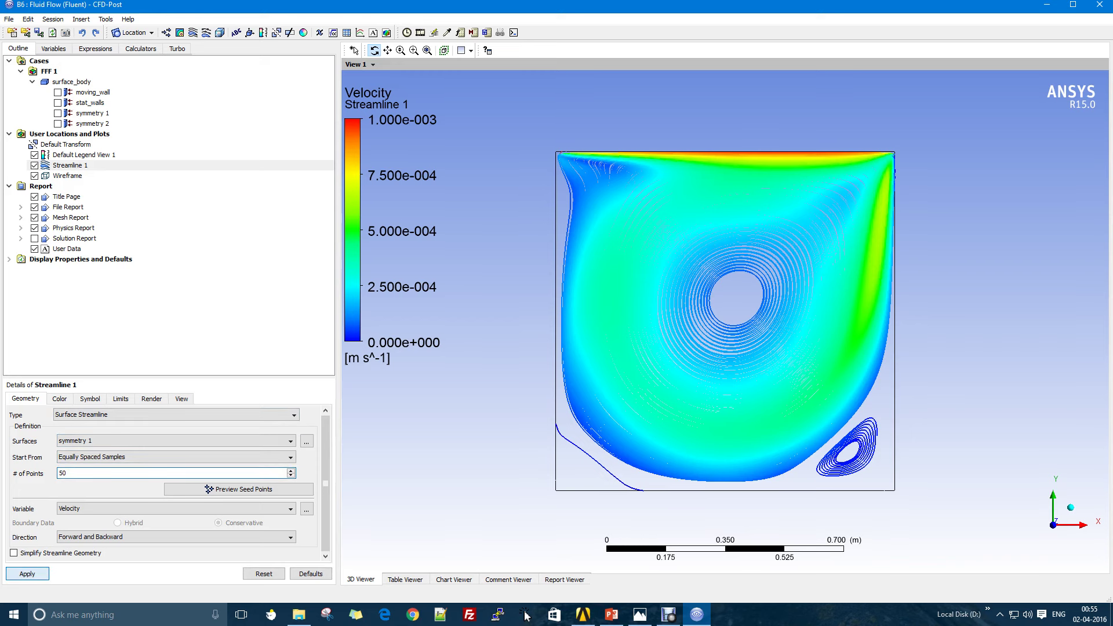
{"action": "key", "text": "Return"}
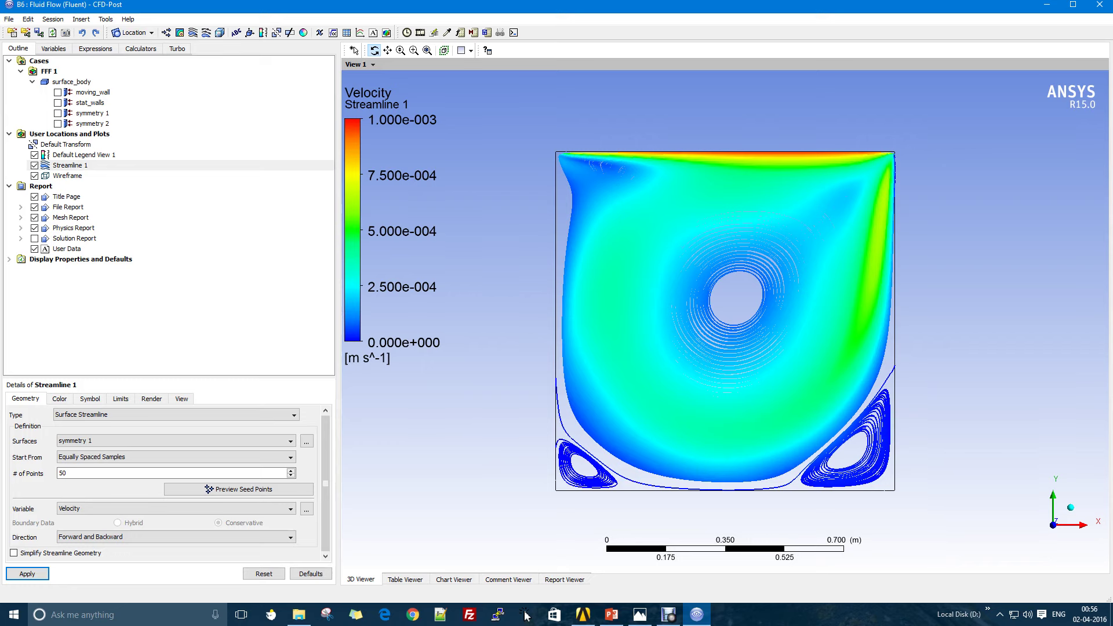
Hide the streamline plot and insert a contour plot under its default name
{"action": "left_click", "coordinate": [34, 165]}
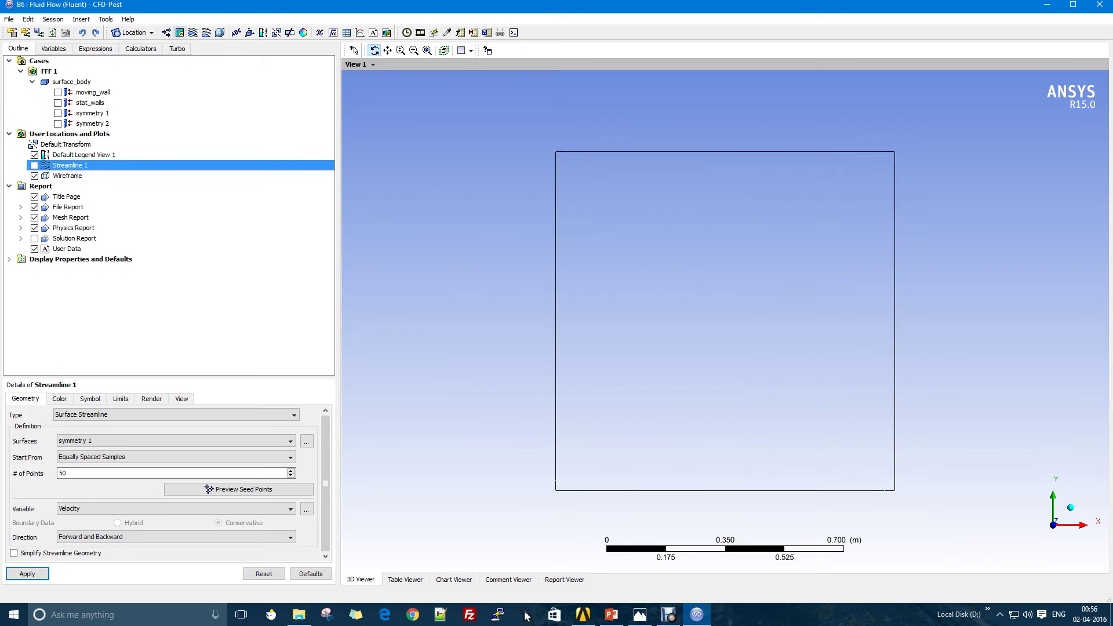
{"action": "left_click", "coordinate": [180, 33]}
{"action": "left_click", "coordinate": [208, 85]}
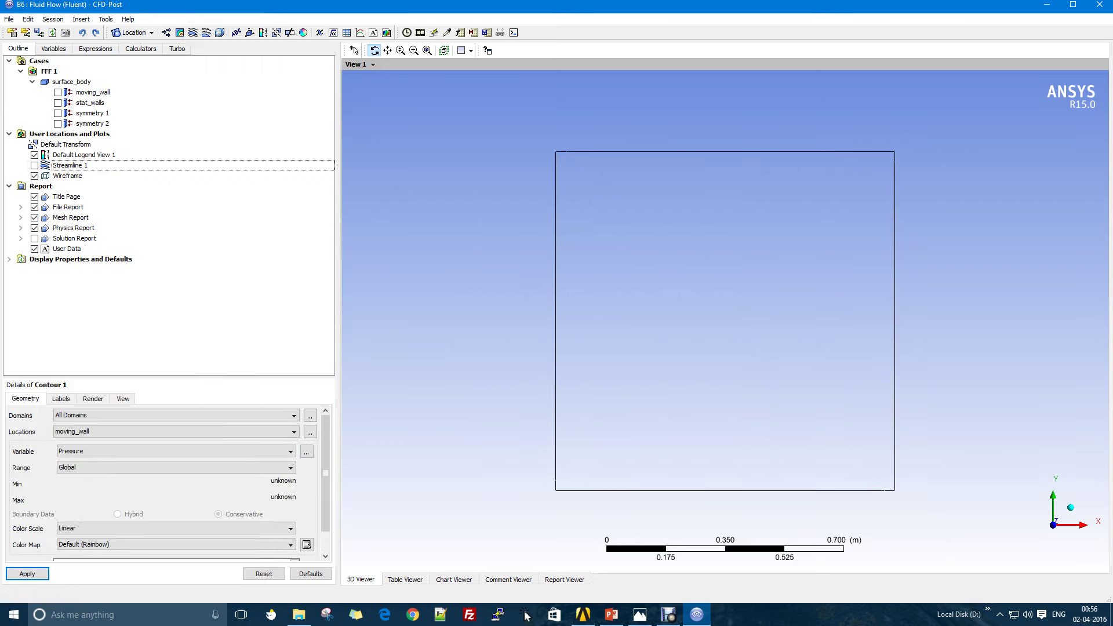
Set the contour location to symmetry 1 and plot the Pressure contours across all domains
{"action": "left_click", "coordinate": [177, 415]}
{"action": "left_click", "coordinate": [176, 416]}
{"action": "left_click", "coordinate": [176, 432]}
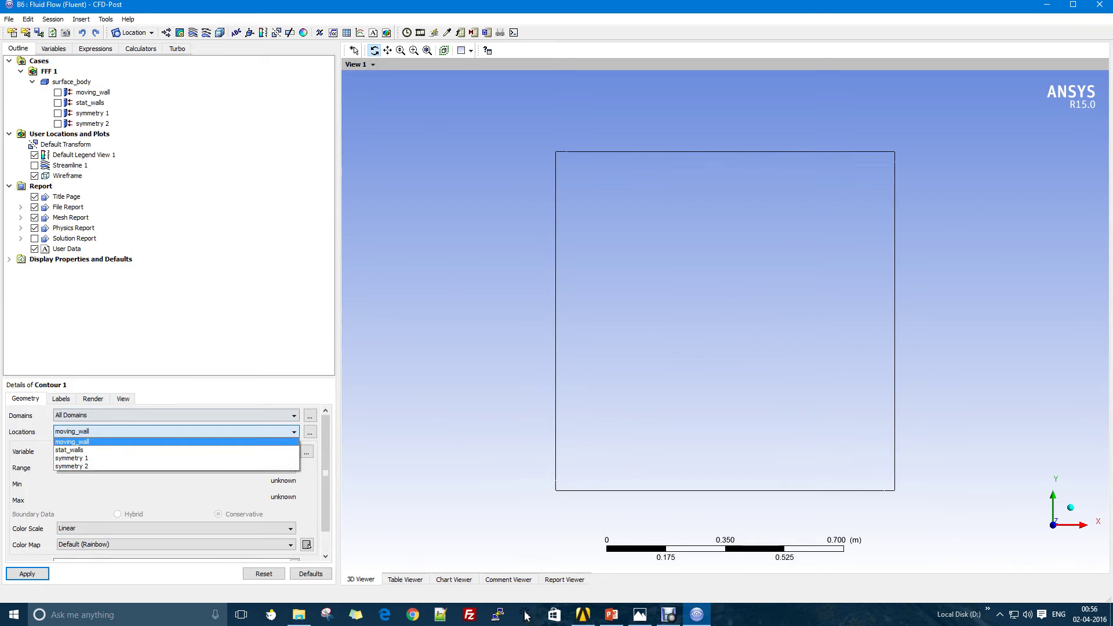
{"action": "key", "text": "Return"}
{"action": "key", "text": "Tab"}
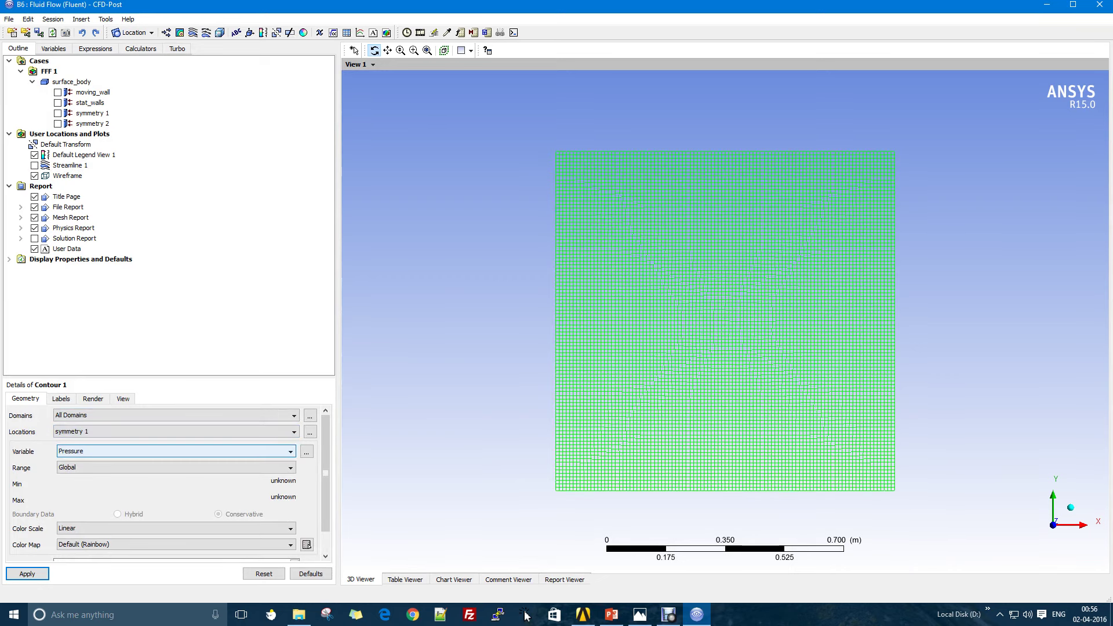
{"action": "key", "text": "Return"}
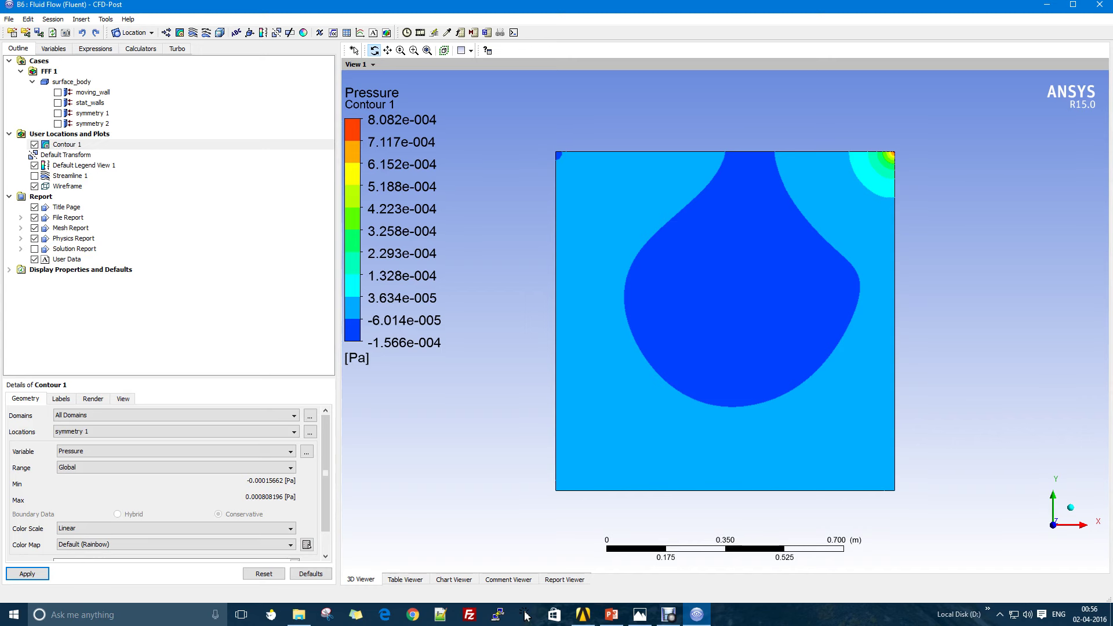
Change the contour variable to Velocity and update the plot
{"action": "scroll", "coordinate": [725, 321], "scroll_direction": "up", "scroll_amount": 2}
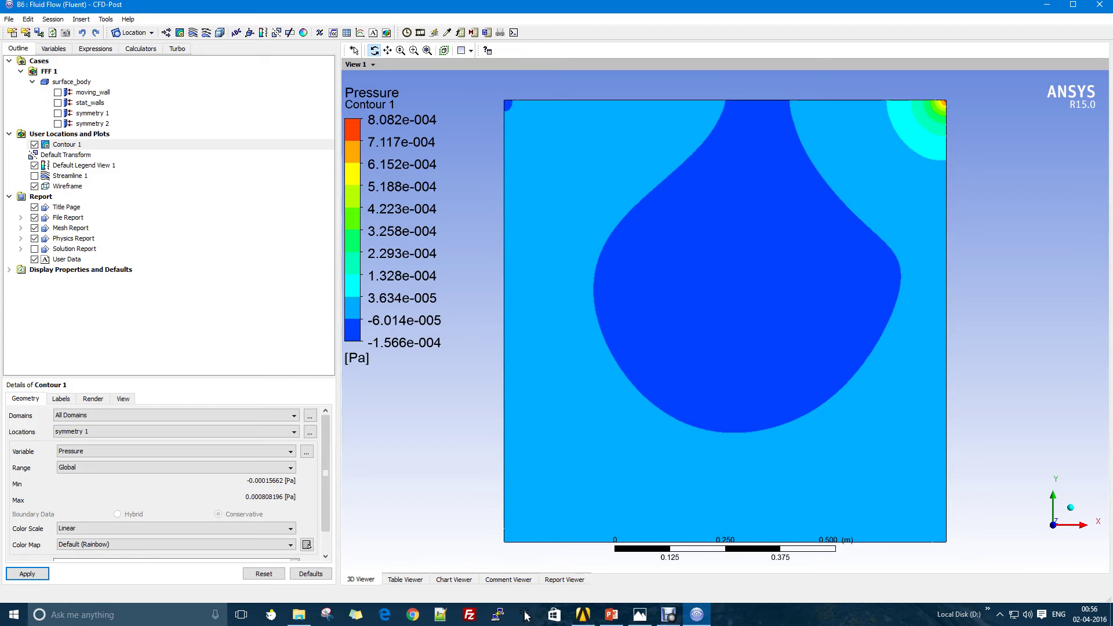
{"action": "scroll", "coordinate": [724, 321], "scroll_direction": "down", "scroll_amount": 2}
{"action": "left_click", "coordinate": [176, 451]}
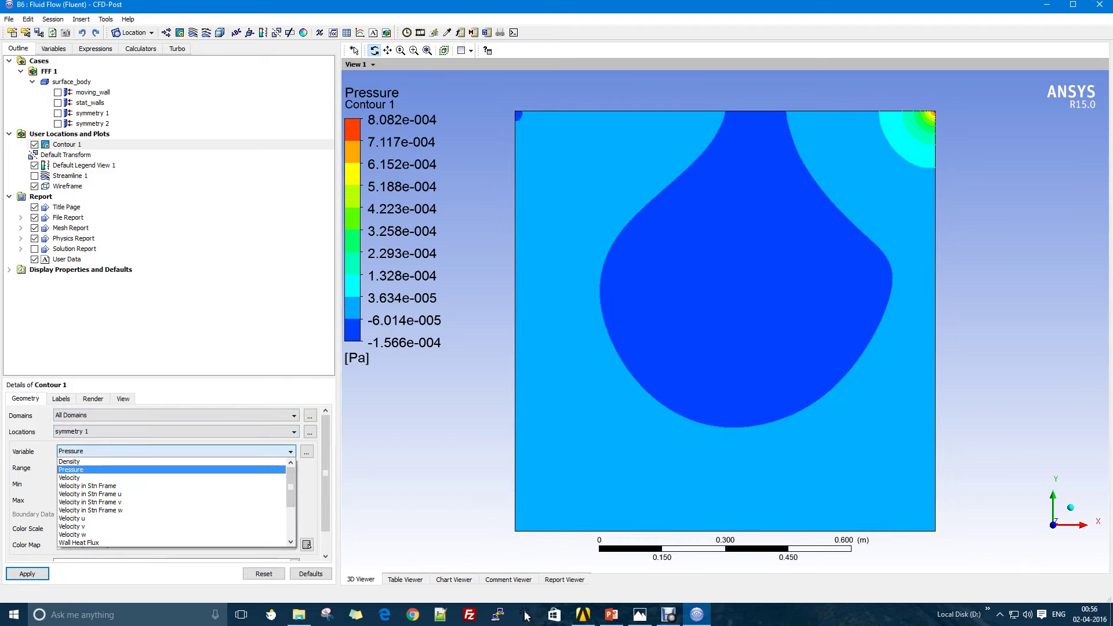
{"action": "key", "text": "Down"}
{"action": "key", "text": "Return"}
{"action": "key", "text": "Return"}
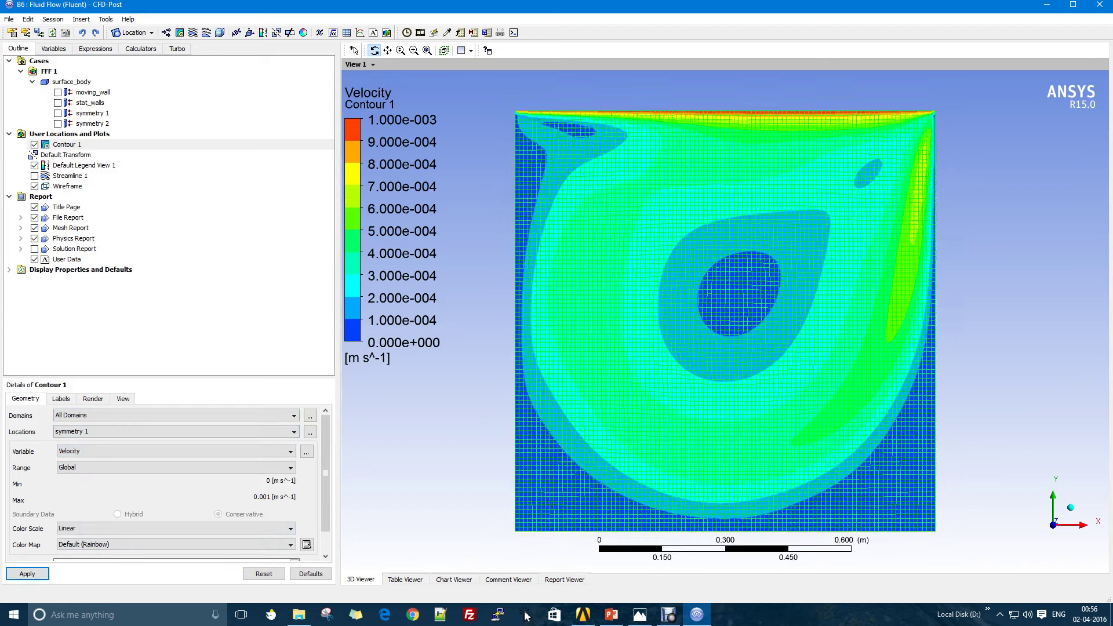
Change the contour variable to Velocity u and update the plot
{"action": "key", "text": "alt+Down"}
{"action": "key", "text": "Down"}
{"action": "key", "text": "Down"}
{"action": "key", "text": "Down"}
{"action": "key", "text": "Down"}
{"action": "key", "text": "Down"}
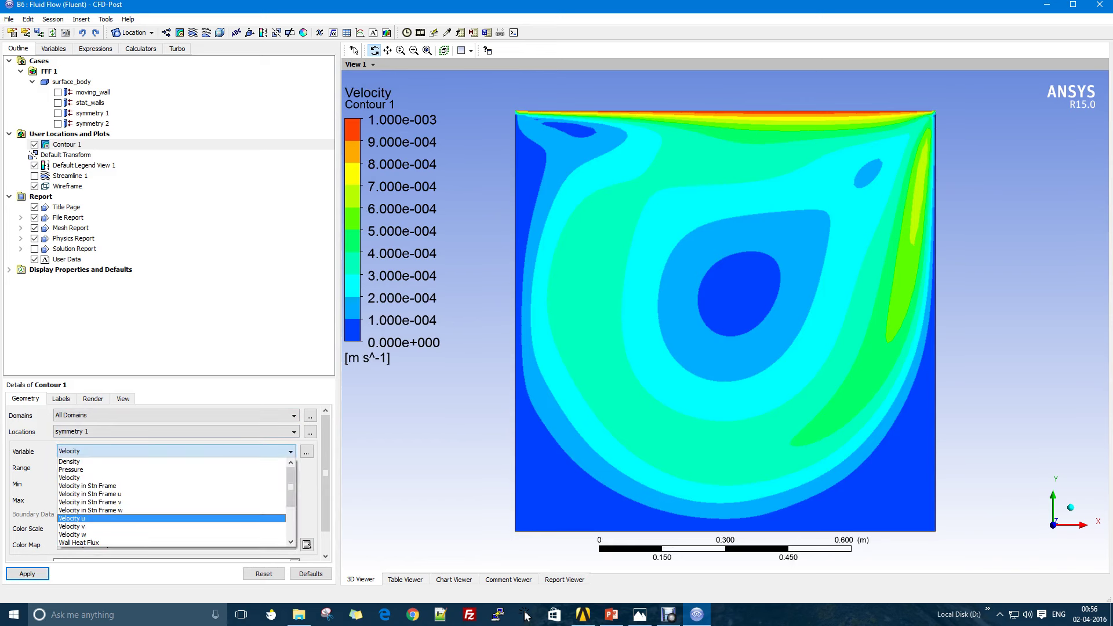
{"action": "key", "text": "Return"}
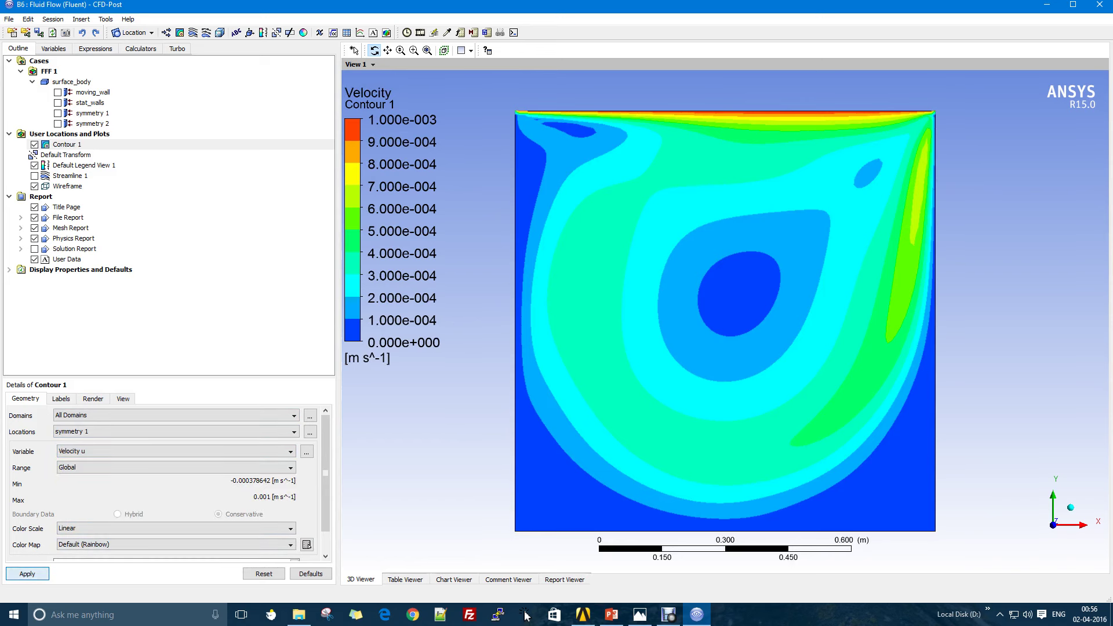
{"action": "key", "text": "Return"}
Change the contour variable to Velocity v and update the plot
{"action": "key", "text": "alt+Down"}
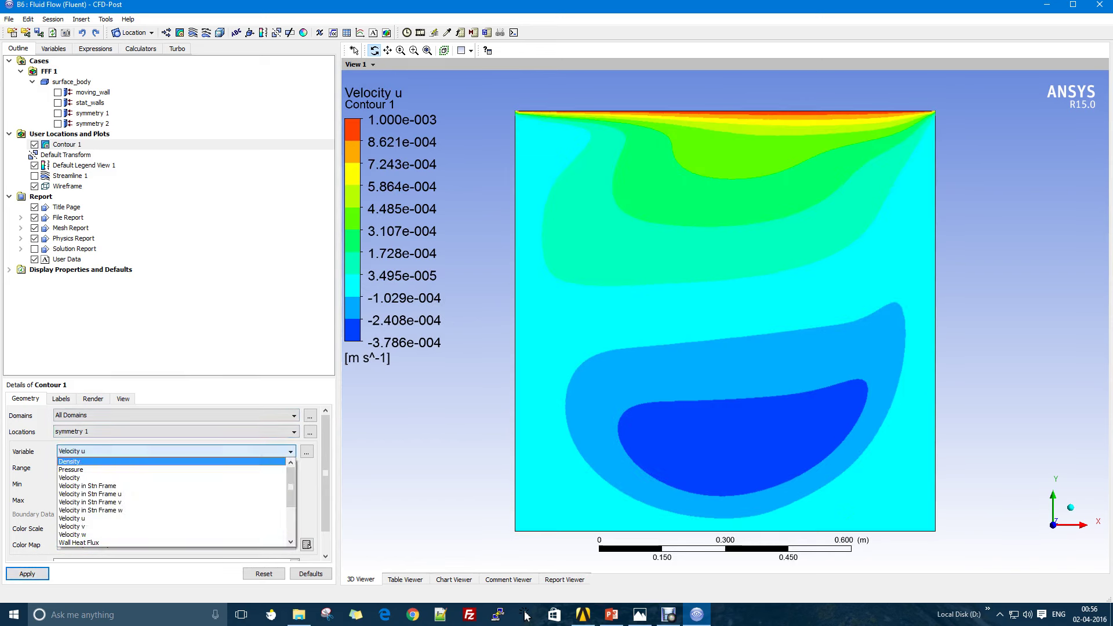
{"action": "key", "text": "Down"}
{"action": "key", "text": "Return"}
{"action": "key", "text": "Return"}
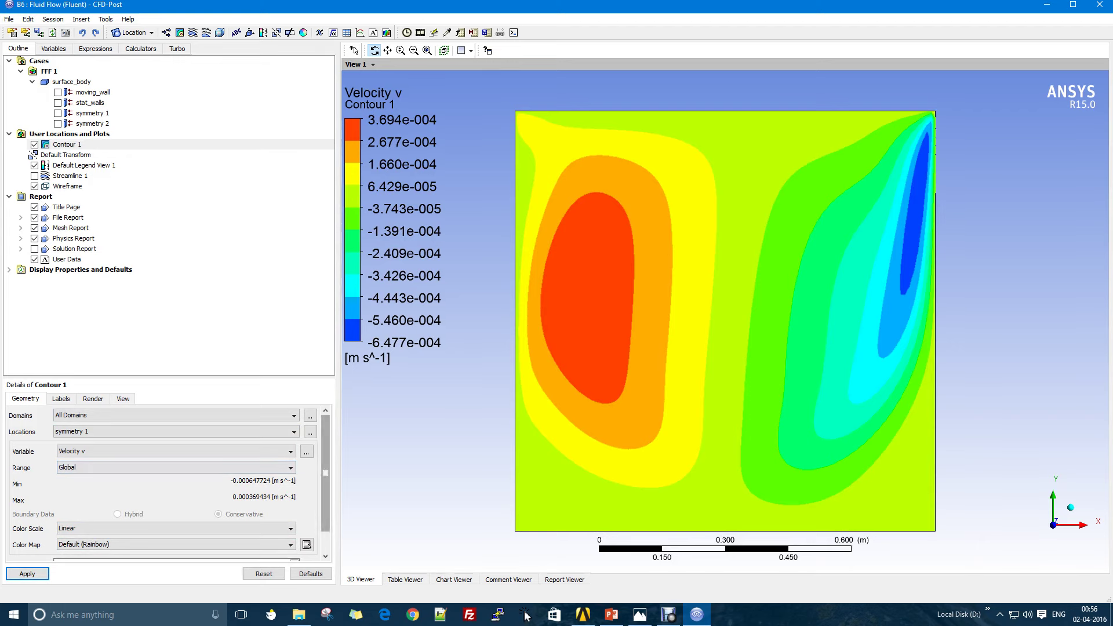
{"action": "left_click_drag", "start_coordinate": [325, 471], "coordinate": [326, 478]}
{"action": "key", "text": "alt+Down"}
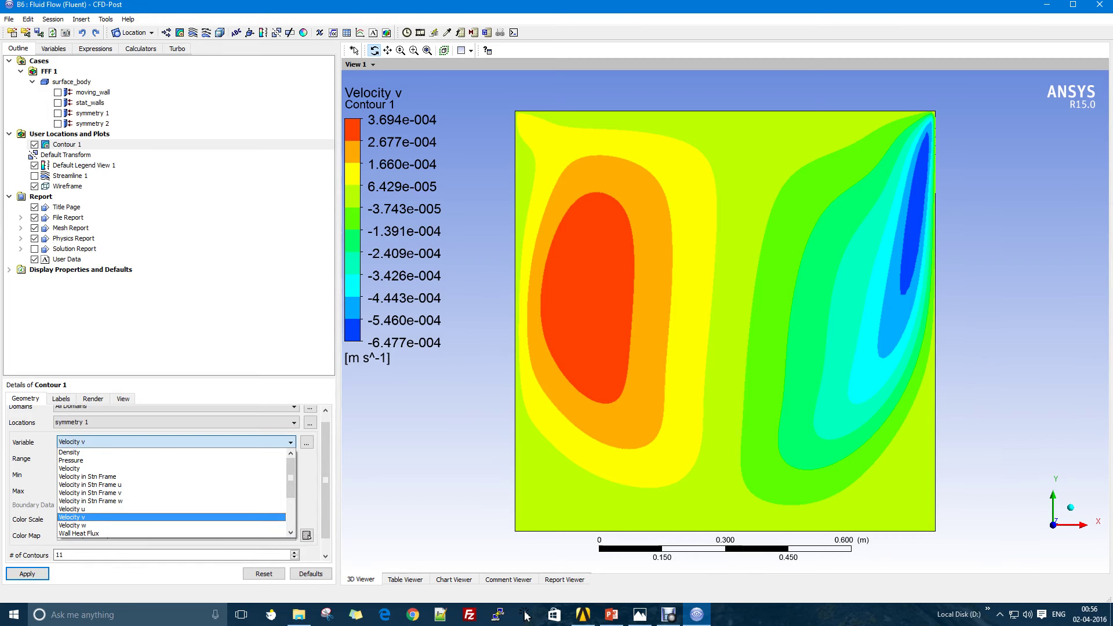
{"action": "left_click", "coordinate": [326, 480]}
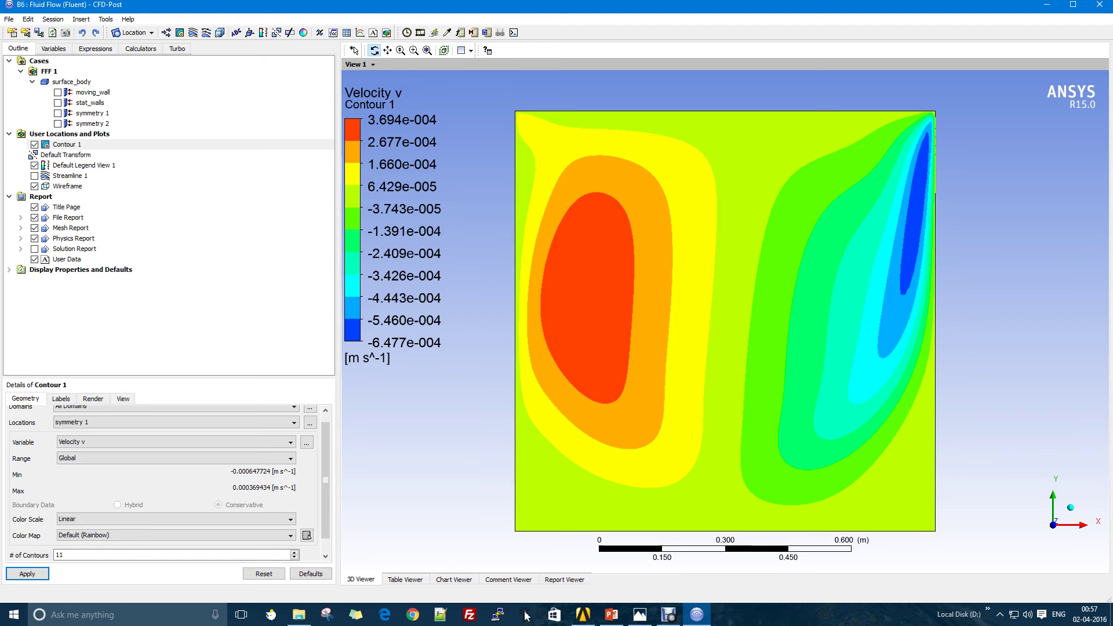
{"action": "left_click", "coordinate": [668, 614]}
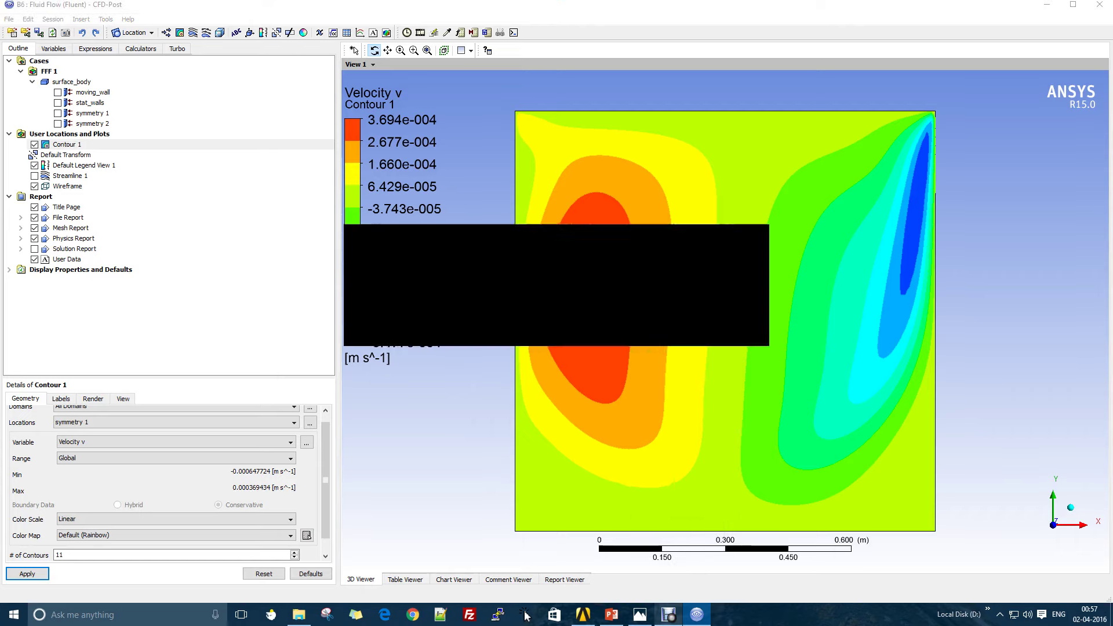